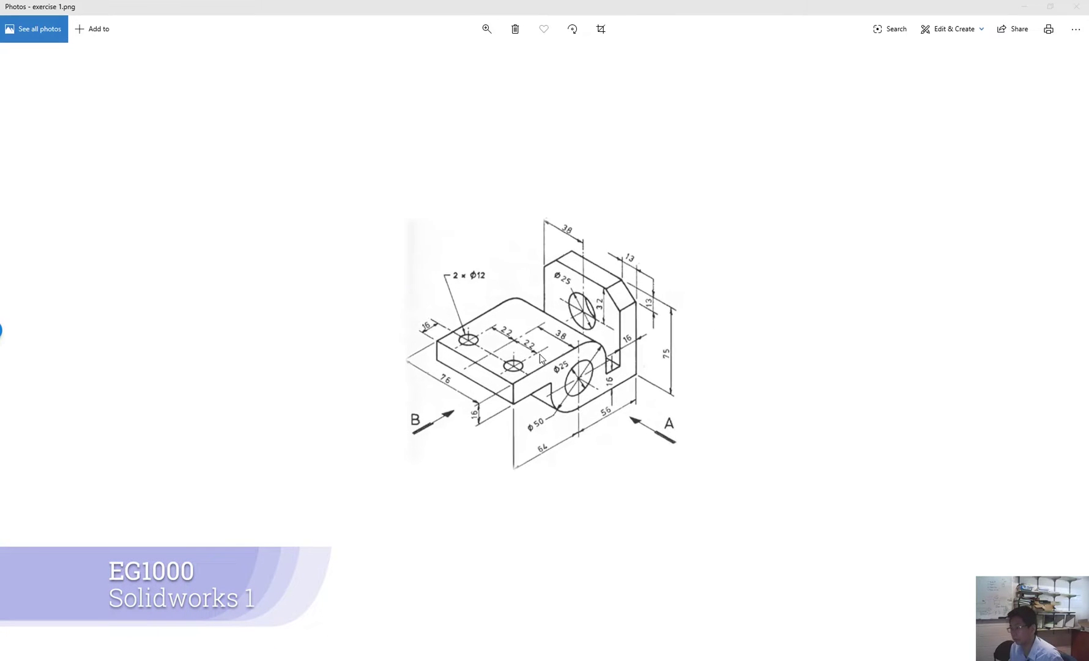
Create a new part in SOLIDWORKS and check the bracket's dimensions in the exercise 1.png drawing in Photos
{"action": "scroll", "coordinate": [540, 357], "scroll_direction": "up", "scroll_amount": 1}
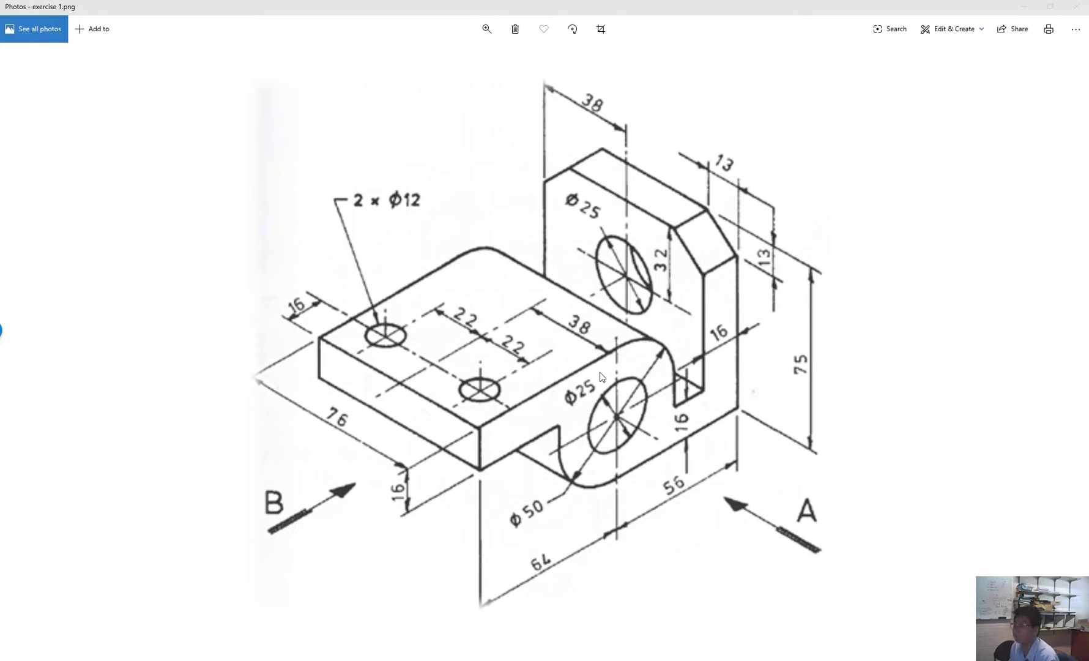
{"action": "left_click", "coordinate": [1024, 7]}
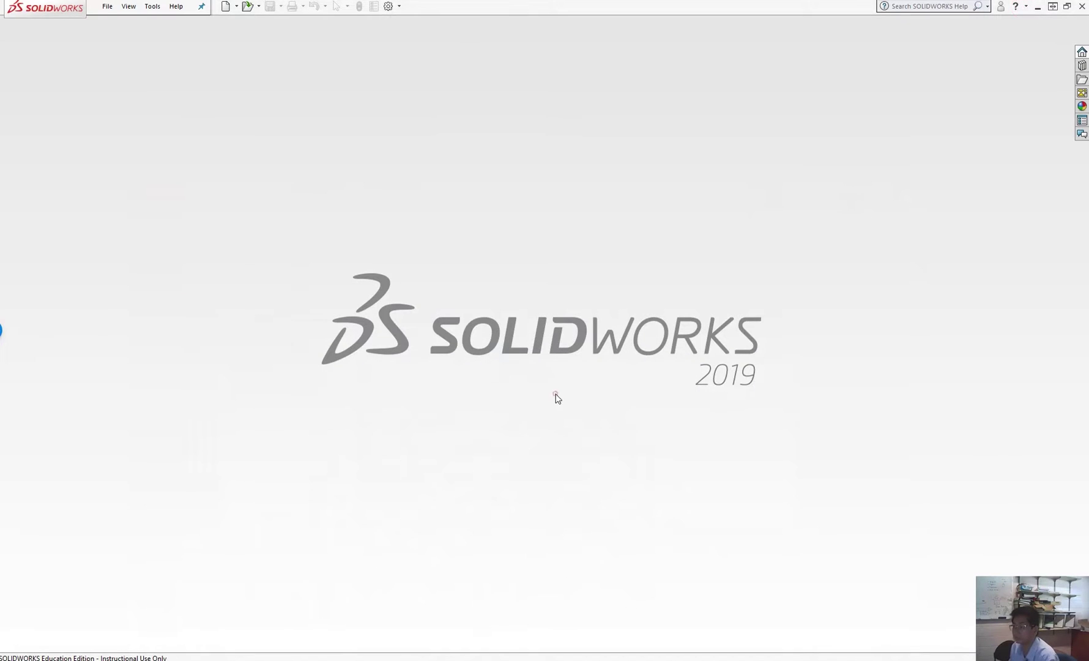
{"action": "left_click", "coordinate": [105, 7]}
{"action": "left_click", "coordinate": [116, 24]}
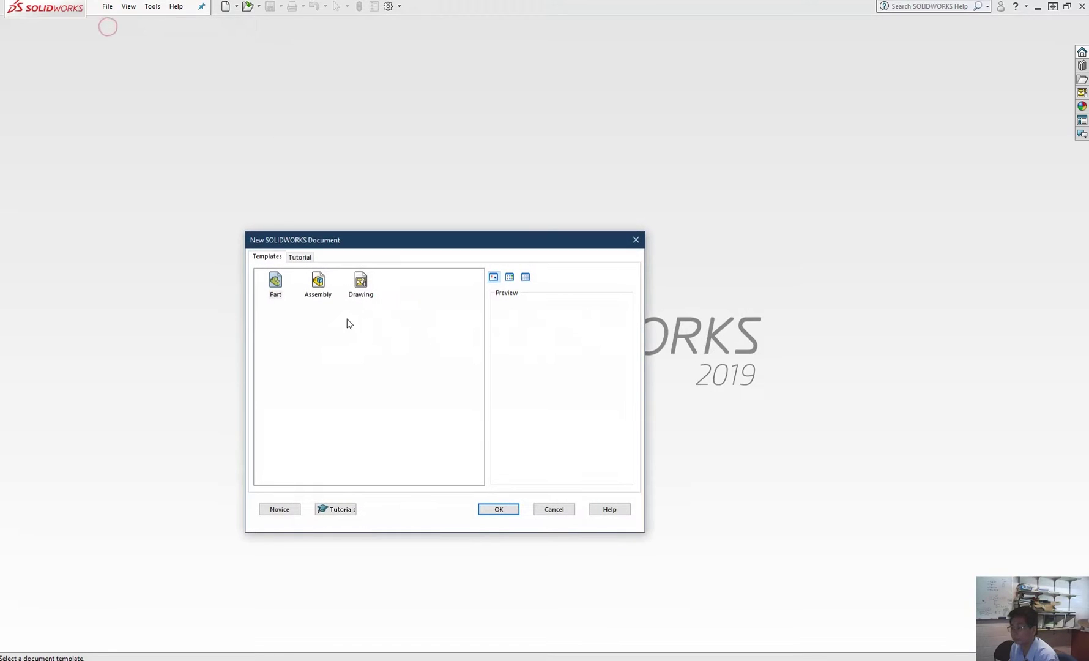
{"action": "left_click", "coordinate": [493, 509]}
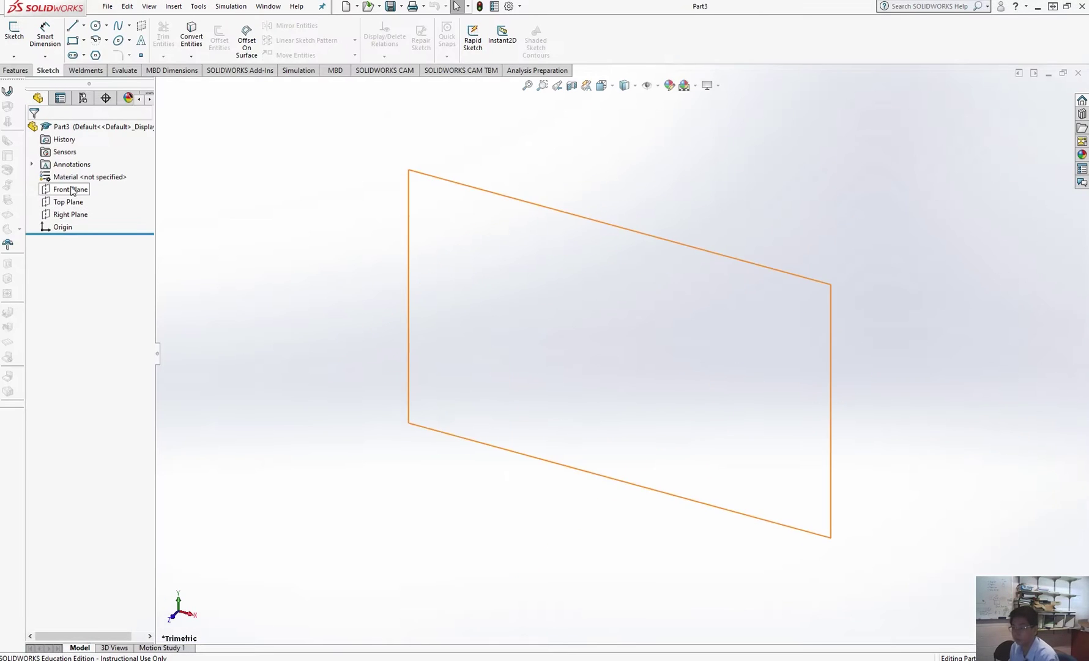
{"action": "key", "text": "alt+Tab"}
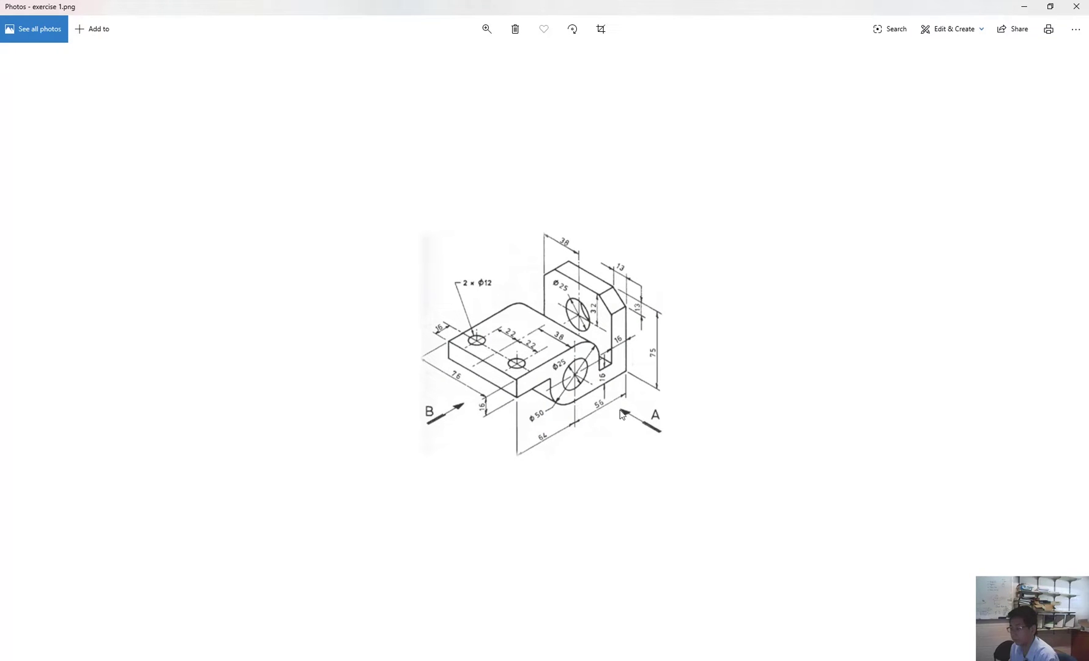
{"action": "scroll", "coordinate": [620, 410], "scroll_direction": "up", "scroll_amount": 4}
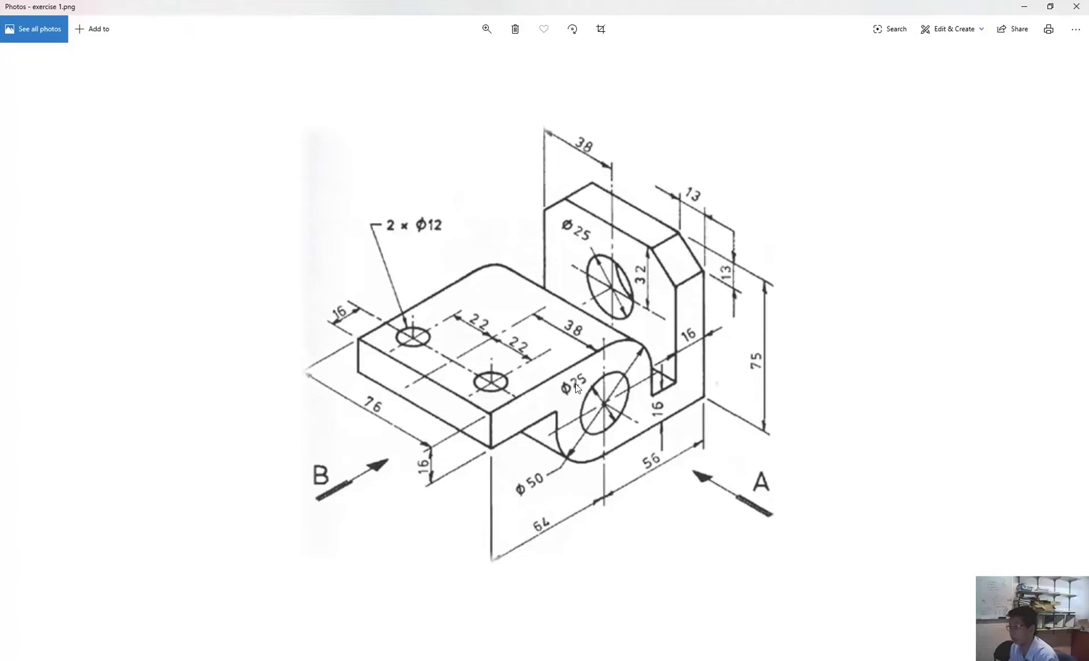
{"action": "left_click", "coordinate": [1018, 9]}
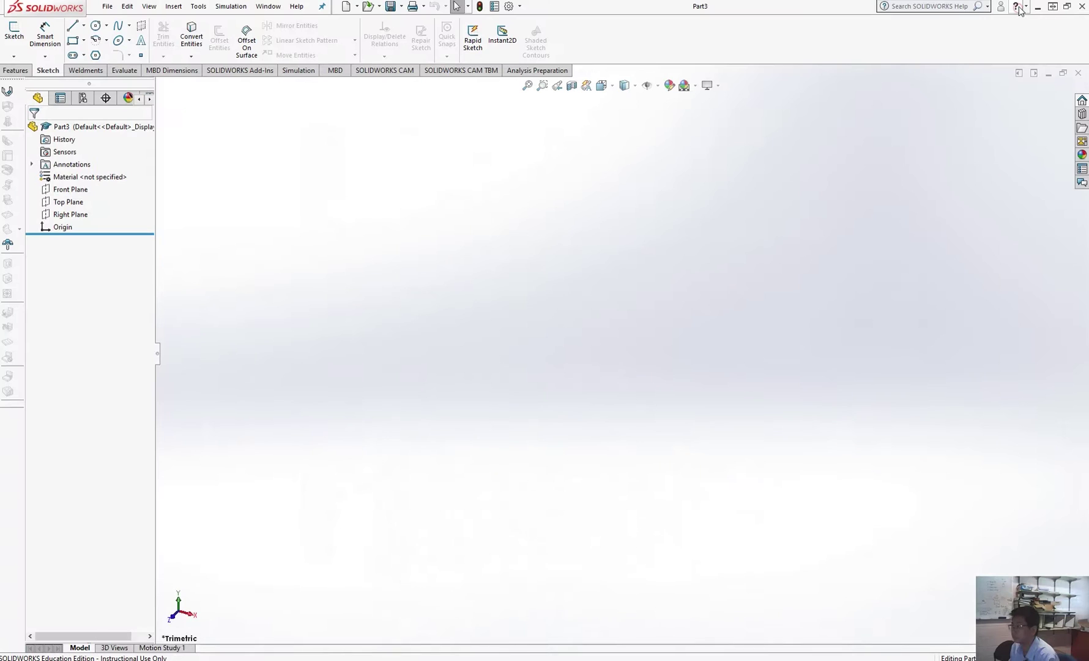
Sketch a closed stepped profile with a slot and upright from the origin on the Front Plane, about 57 mm wide and 31 mm high
{"action": "left_click", "coordinate": [69, 191]}
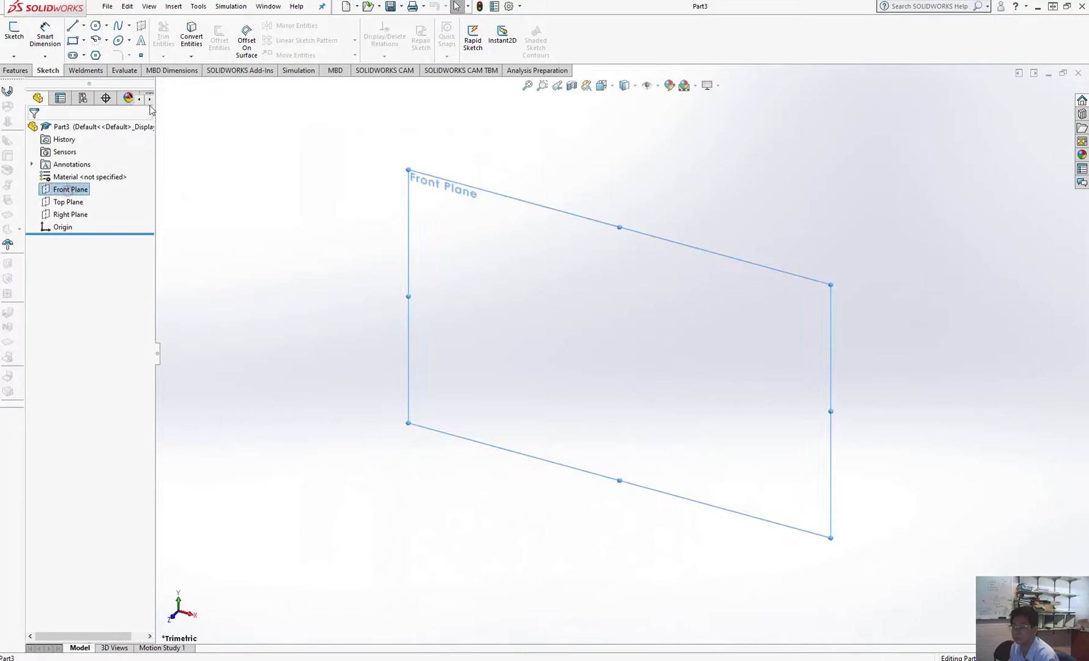
{"action": "left_click", "coordinate": [72, 26]}
{"action": "left_click", "coordinate": [536, 353]}
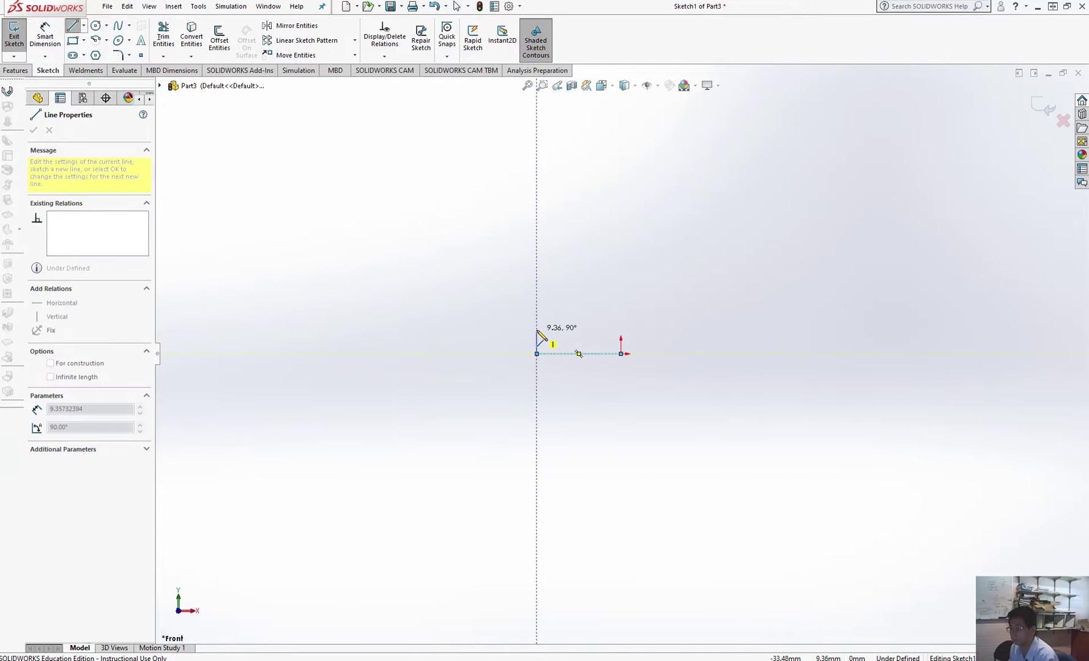
{"action": "left_click", "coordinate": [536, 331]}
{"action": "left_click", "coordinate": [476, 331]}
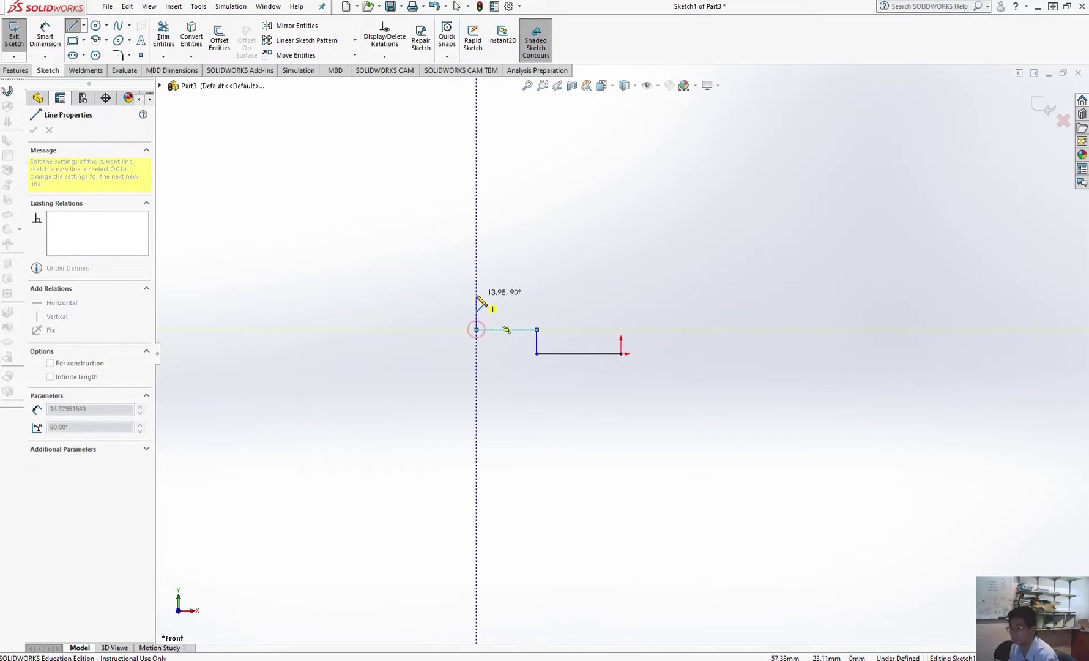
{"action": "left_click", "coordinate": [477, 304]}
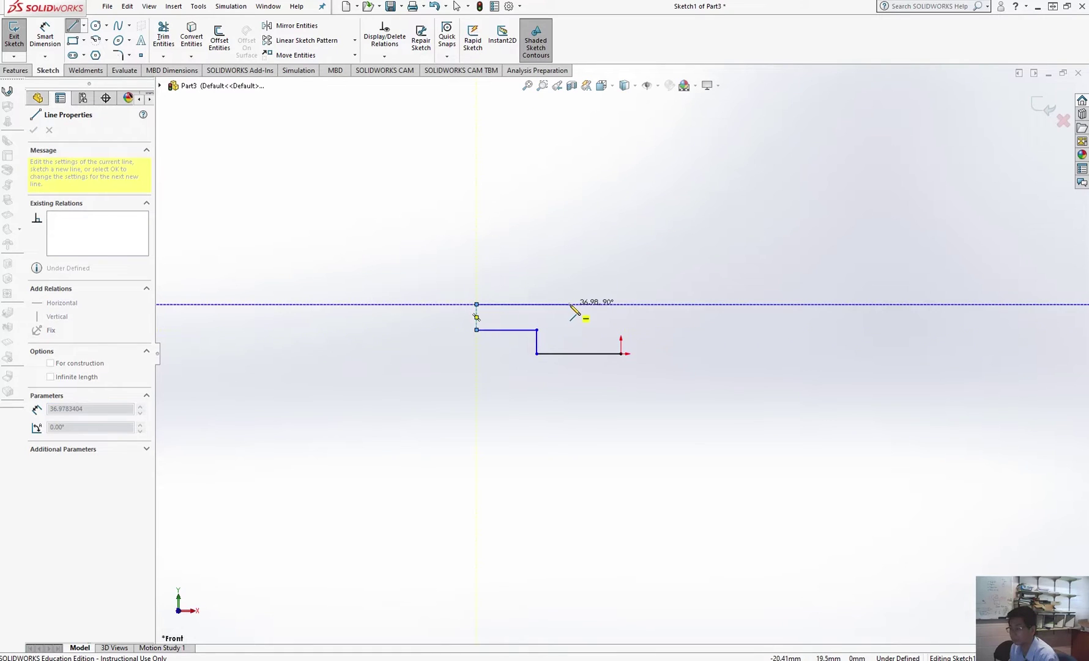
{"action": "left_click", "coordinate": [569, 304]}
{"action": "left_click", "coordinate": [569, 336]}
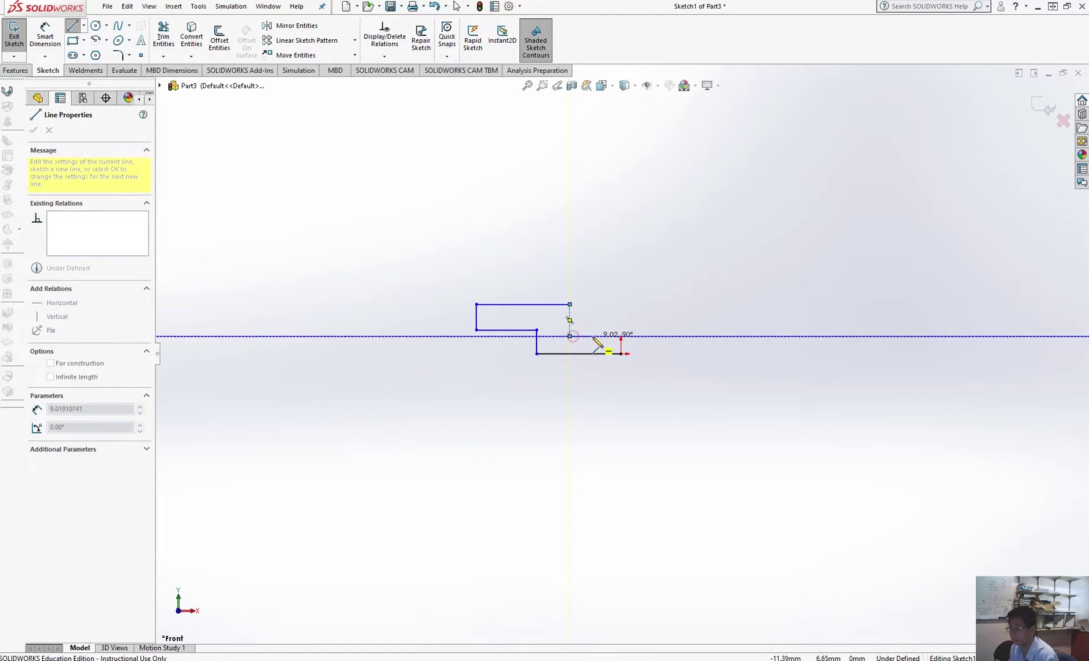
{"action": "left_click", "coordinate": [594, 336]}
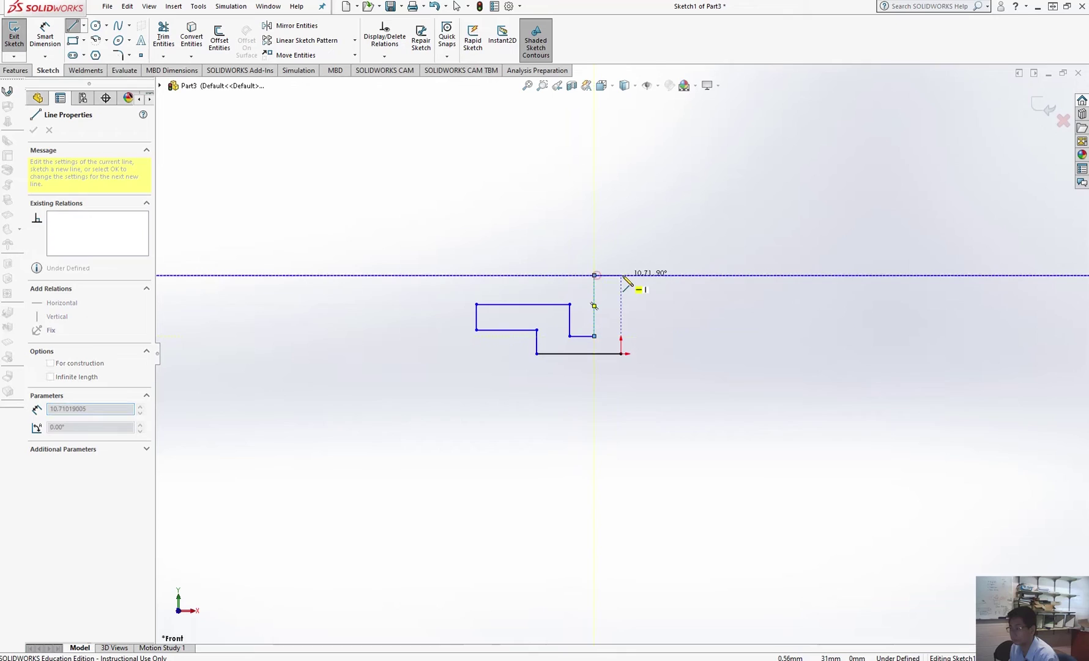
{"action": "left_click", "coordinate": [622, 276]}
{"action": "left_click", "coordinate": [621, 276]}
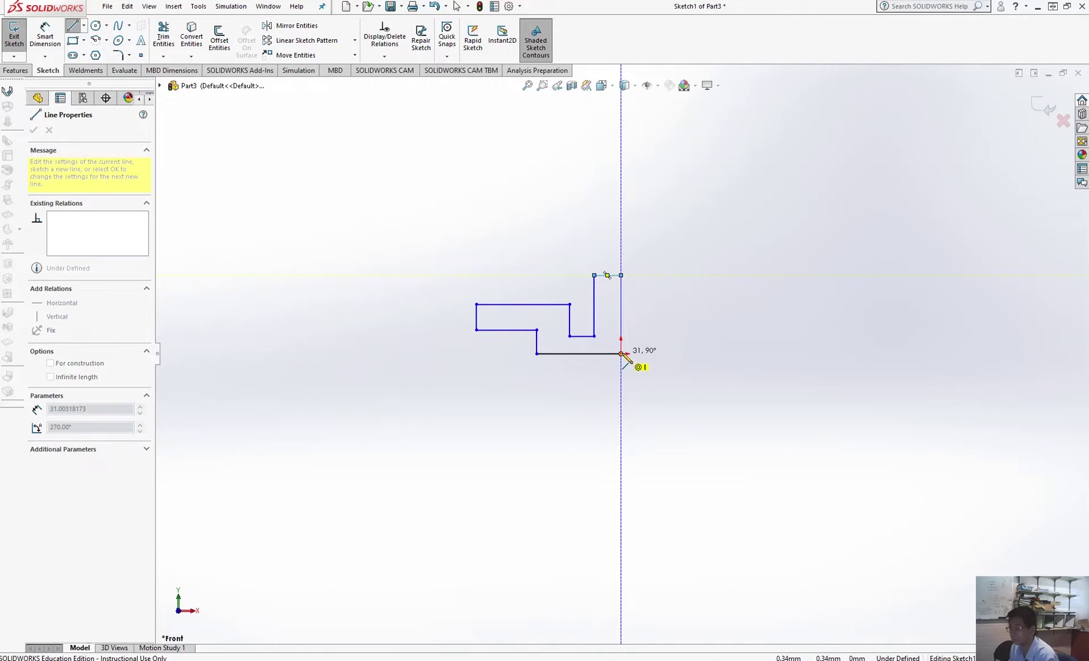
{"action": "left_click", "coordinate": [621, 353]}
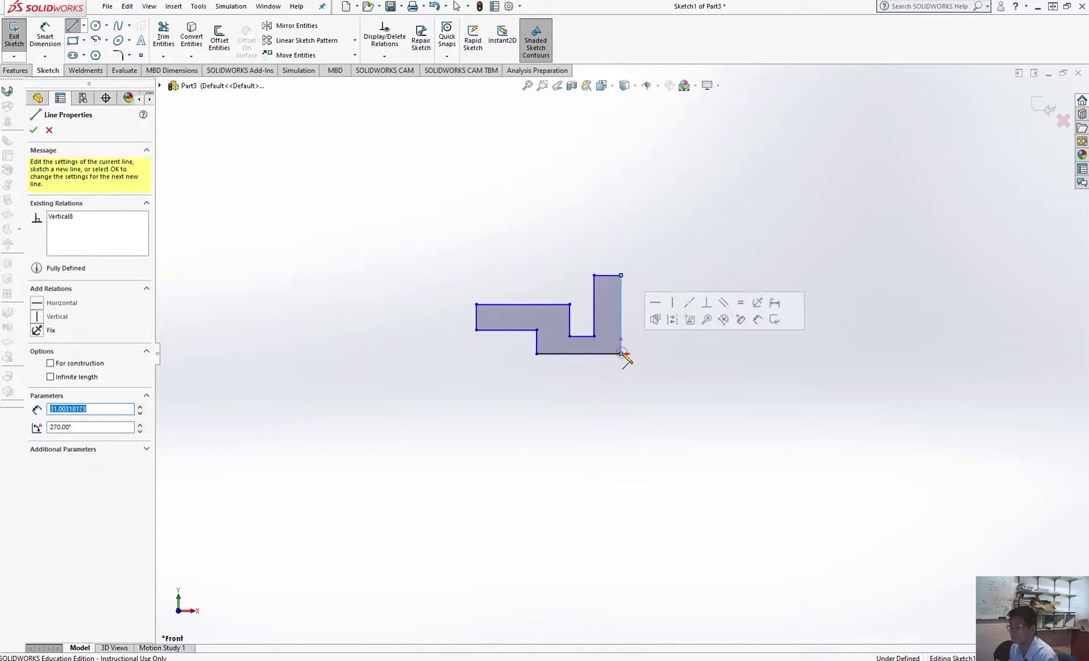
{"action": "left_click", "coordinate": [31, 129]}
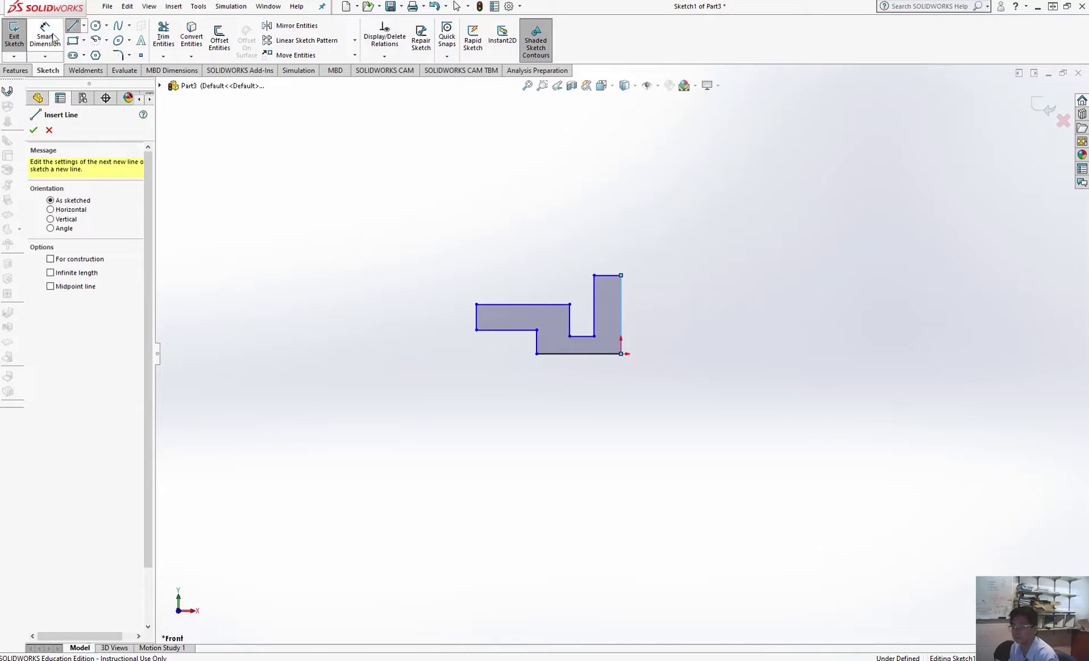
Dimension the profile's bottom edge to 81 mm
{"action": "left_click", "coordinate": [53, 37]}
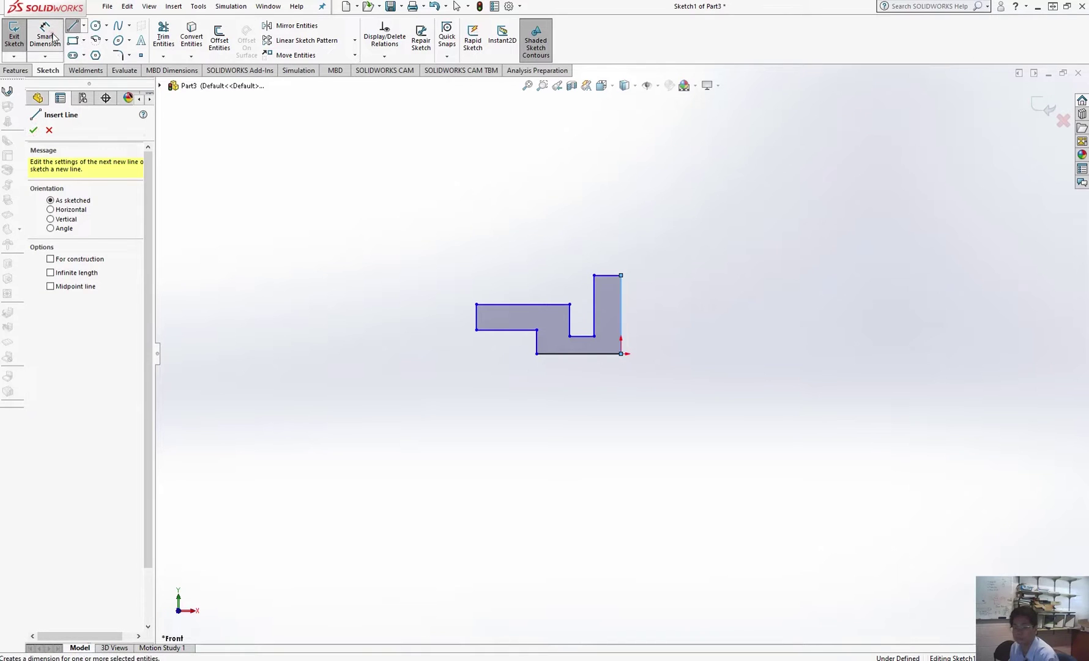
{"action": "left_click", "coordinate": [583, 358]}
{"action": "left_click", "coordinate": [577, 385]}
{"action": "type", "text": "81"}
{"action": "key", "text": "Return"}
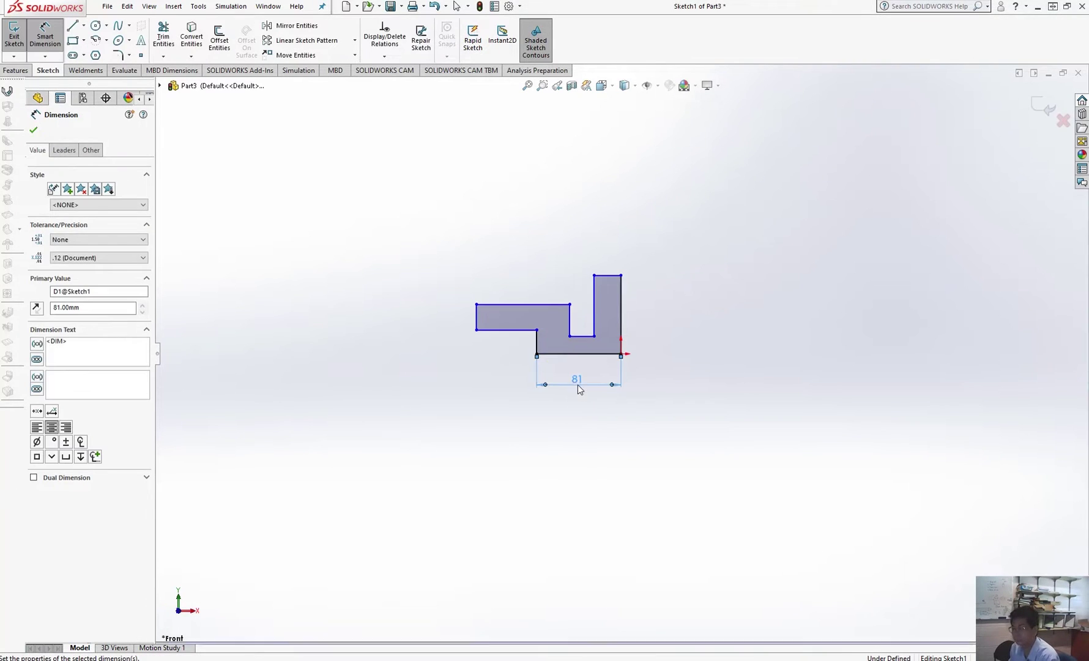
Dimension the horizontal arm's top edge as 64+25 mm and its end thickness as 16 mm
{"action": "left_click", "coordinate": [496, 309]}
{"action": "left_click", "coordinate": [508, 284]}
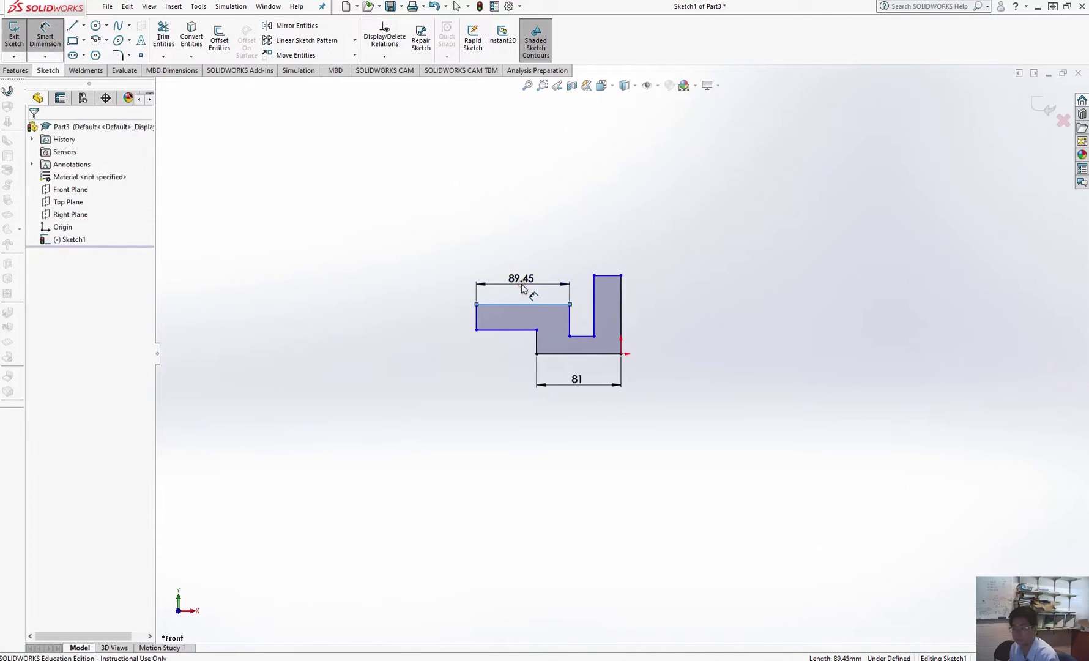
{"action": "type", "text": "64+25"}
{"action": "key", "text": "Return"}
{"action": "left_click", "coordinate": [476, 321]}
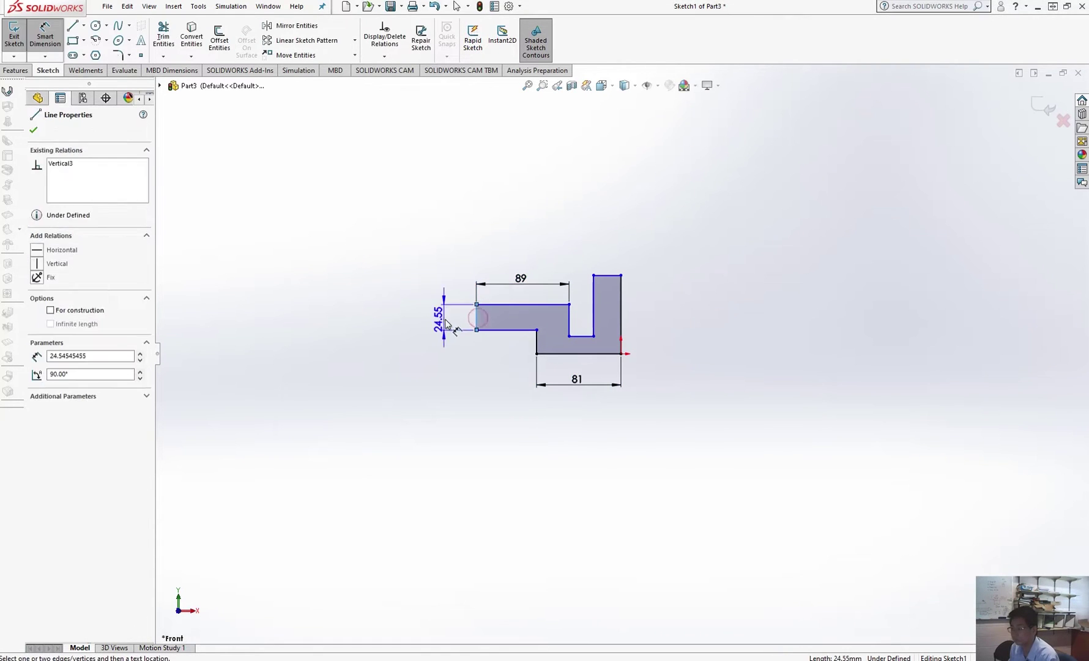
{"action": "left_click", "coordinate": [442, 321]}
{"action": "type", "text": "16"}
{"action": "key", "text": "Return"}
Dimension the upright's thickness to 16 mm and the slot floor's height above the base edge to 16 mm
{"action": "left_click", "coordinate": [614, 286]}
{"action": "left_click", "coordinate": [613, 244]}
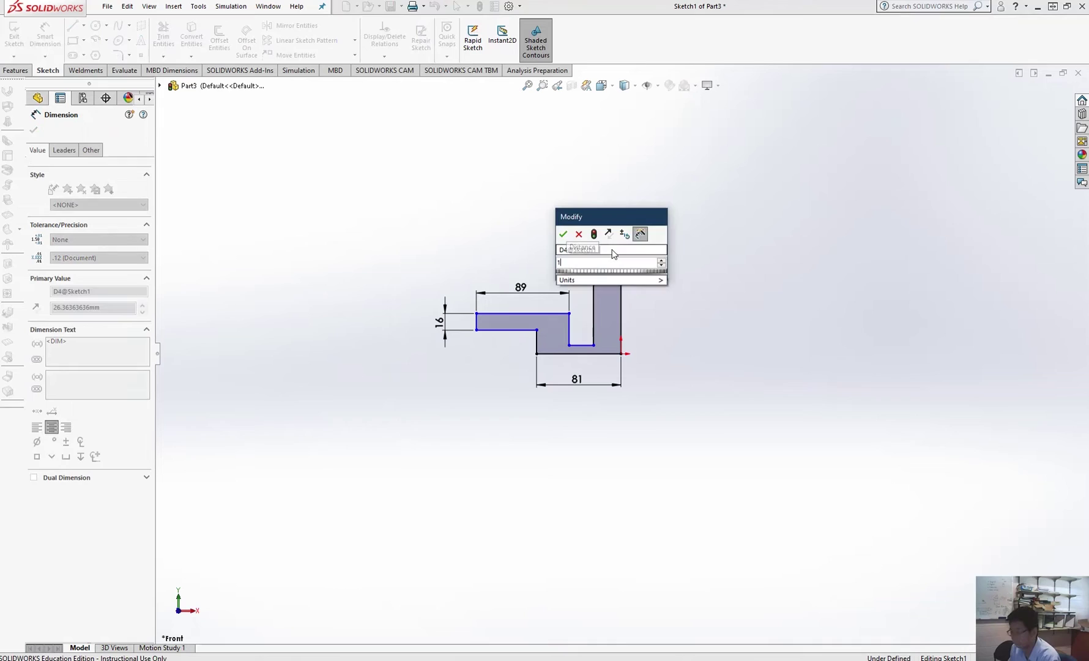
{"action": "type", "text": "16"}
{"action": "key", "text": "Return"}
{"action": "left_click", "coordinate": [590, 346]}
{"action": "left_click", "coordinate": [591, 354]}
{"action": "left_click", "coordinate": [656, 351]}
{"action": "type", "text": "16"}
{"action": "key", "text": "Return"}
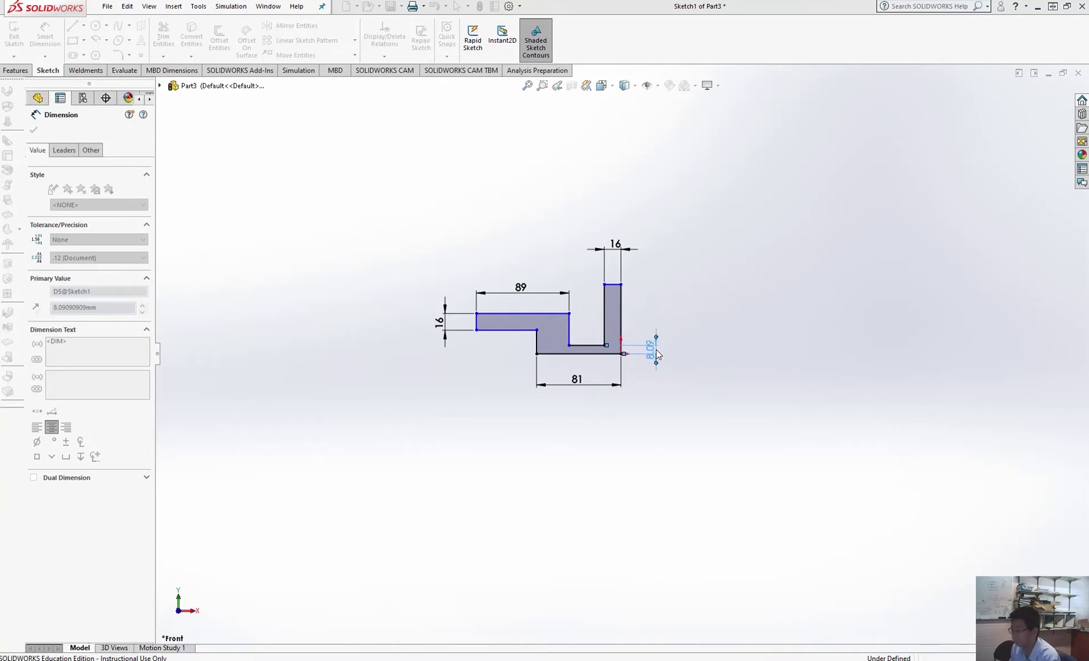
Dimension the upright's outer vertical edge to 75 mm
{"action": "left_click", "coordinate": [621, 321]}
{"action": "left_click", "coordinate": [675, 315]}
{"action": "type", "text": "75"}
{"action": "key", "text": "Return"}
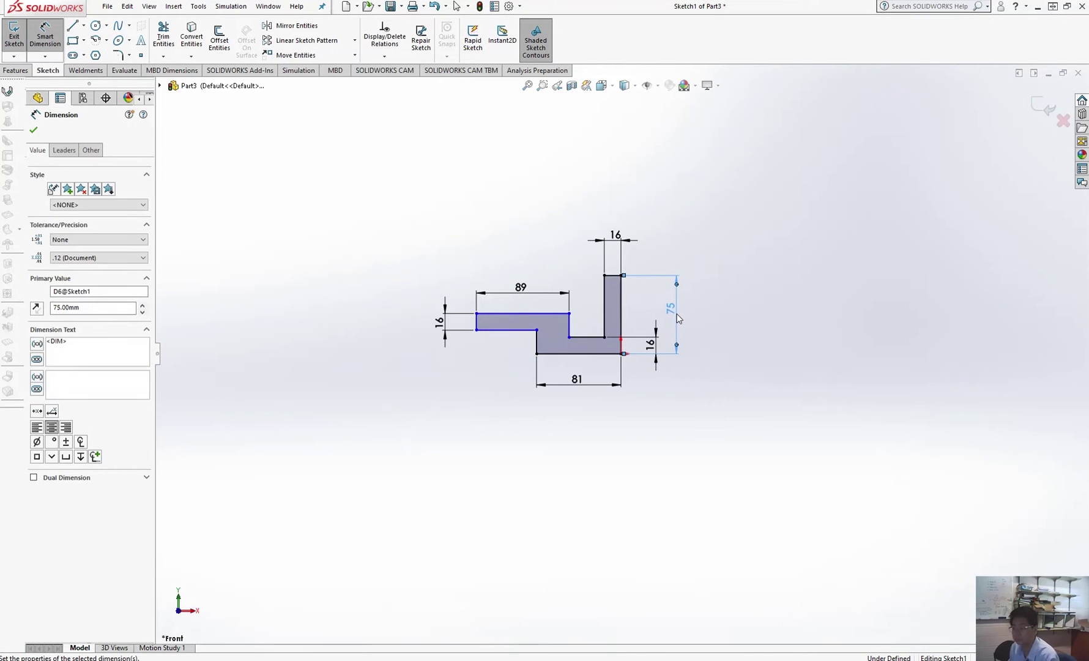
Dimension the underside edge of the horizontal arm as 64-25 mm
{"action": "left_click", "coordinate": [506, 330]}
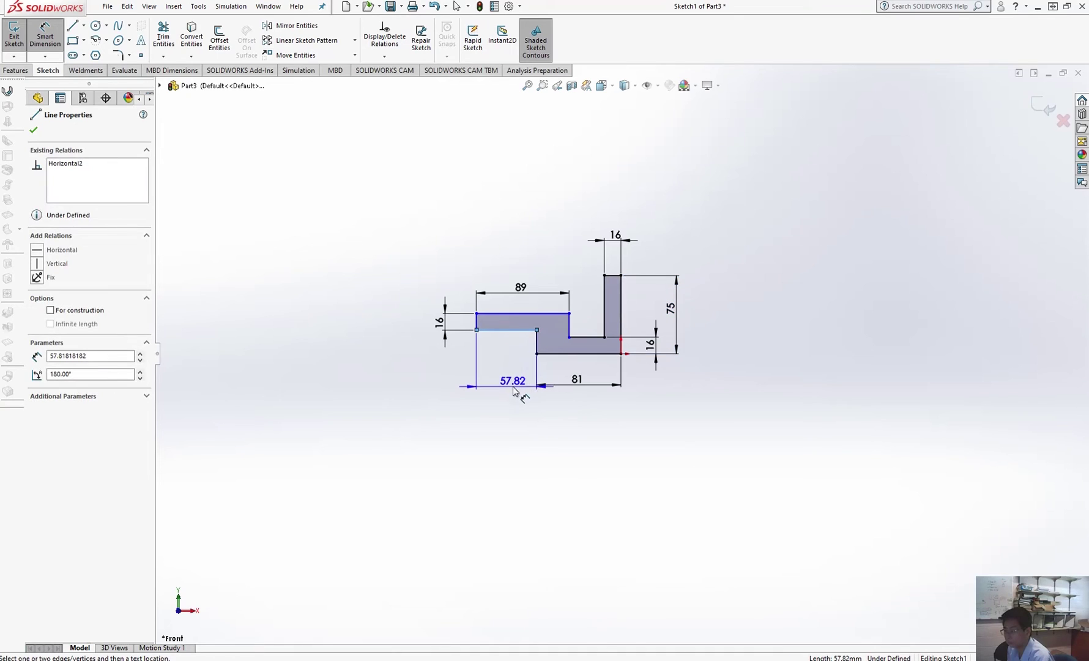
{"action": "left_click", "coordinate": [512, 390]}
{"action": "type", "text": "64-25"}
{"action": "key", "text": "Return"}
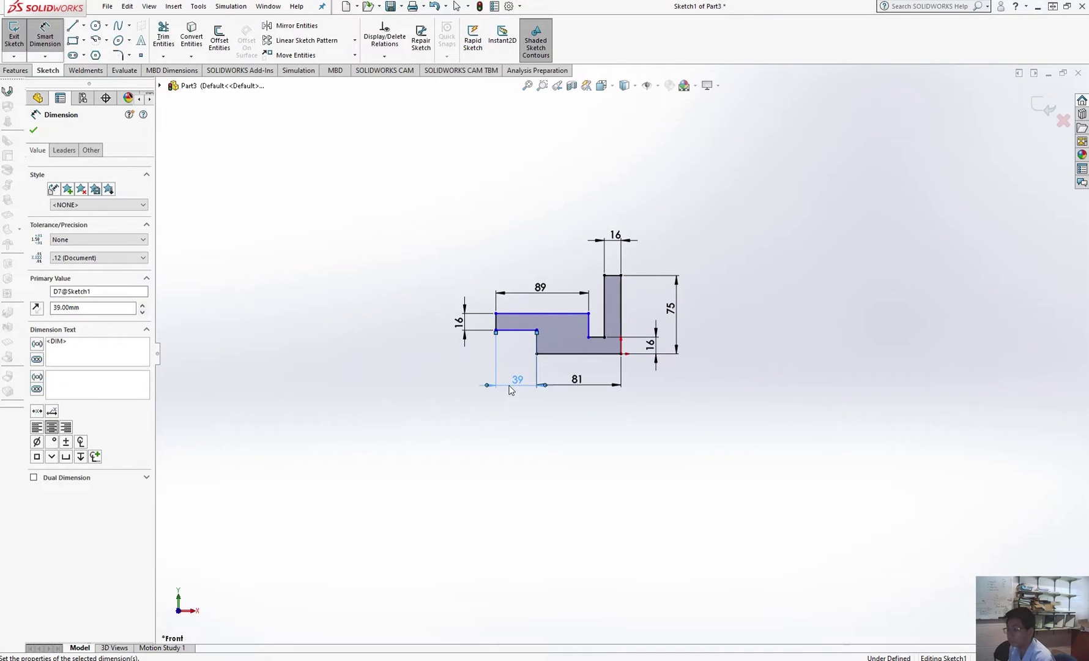
Sketch a circle inside the thick middle section of the profile and set its diameter to 25 mm
{"action": "scroll", "coordinate": [569, 271], "scroll_direction": "up", "scroll_amount": 3}
{"action": "scroll", "coordinate": [564, 266], "scroll_direction": "down", "scroll_amount": 5}
{"action": "scroll", "coordinate": [691, 581], "scroll_direction": "down", "scroll_amount": 3}
{"action": "left_click", "coordinate": [95, 26]}
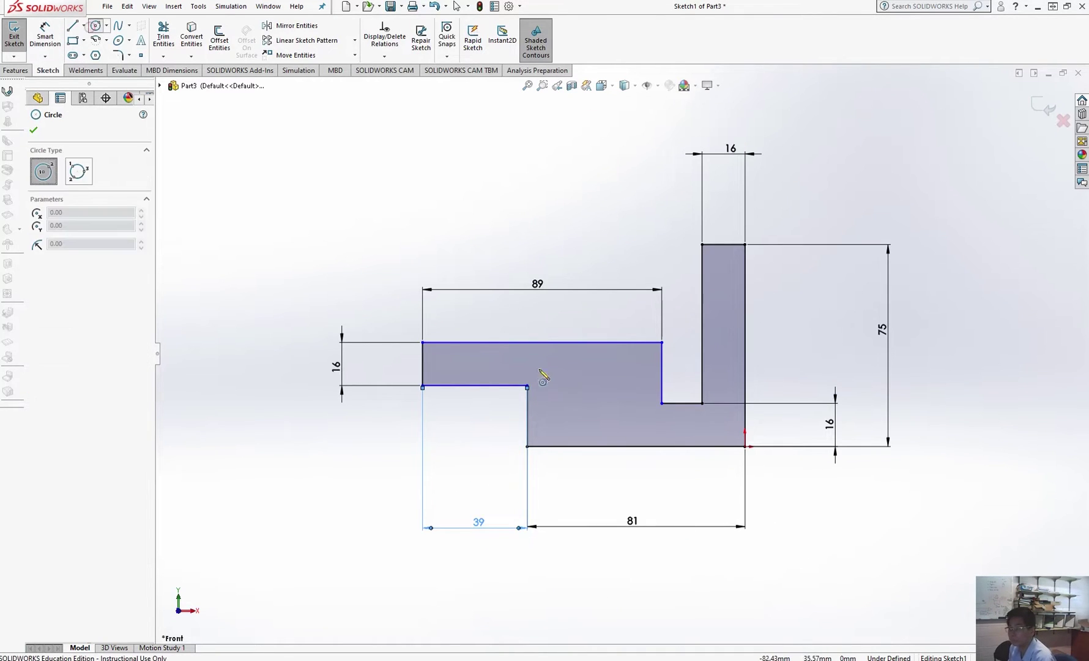
{"action": "left_click", "coordinate": [592, 395]}
{"action": "key", "text": "Escape"}
{"action": "key", "text": "d"}
{"action": "left_click", "coordinate": [589, 373]}
{"action": "left_click", "coordinate": [614, 361]}
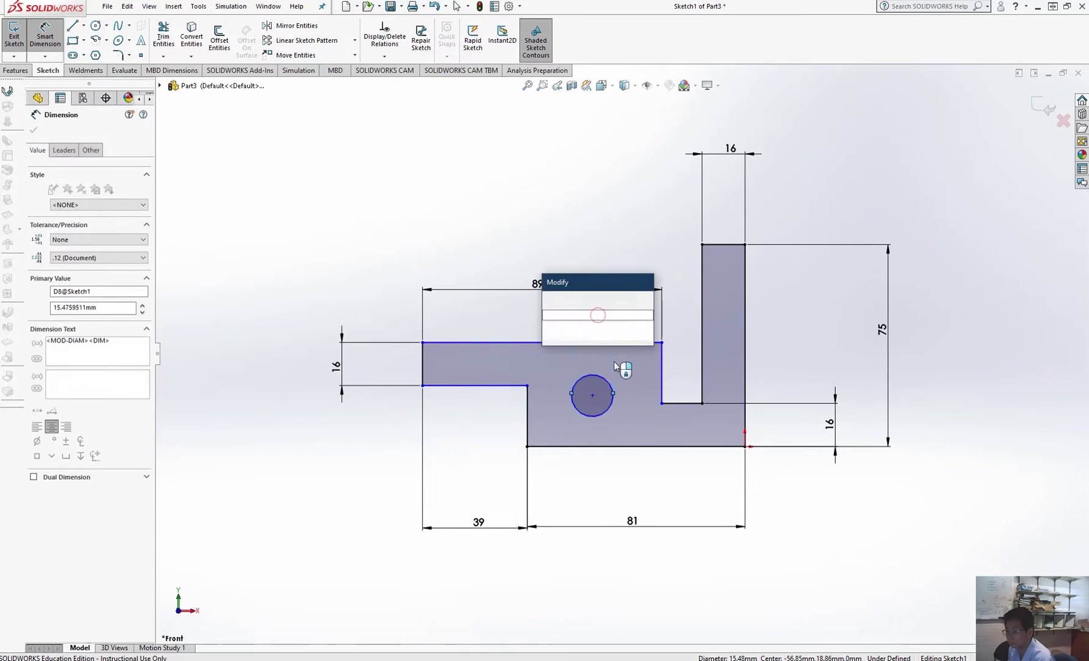
{"action": "type", "text": "25"}
{"action": "key", "text": "Return"}
Position the circle's centre 25 mm from the middle section's left vertical edge and 25 mm above the base edge
{"action": "left_click", "coordinate": [606, 365]}
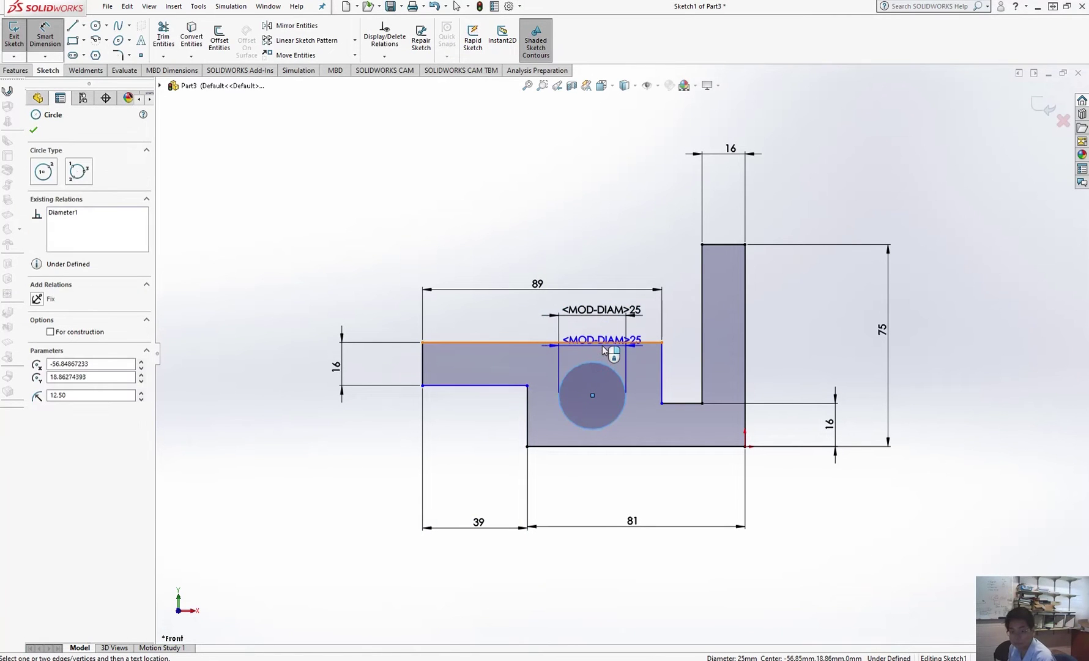
{"action": "left_click", "coordinate": [527, 409]}
{"action": "left_click", "coordinate": [552, 250]}
{"action": "type", "text": "25"}
{"action": "key", "text": "Return"}
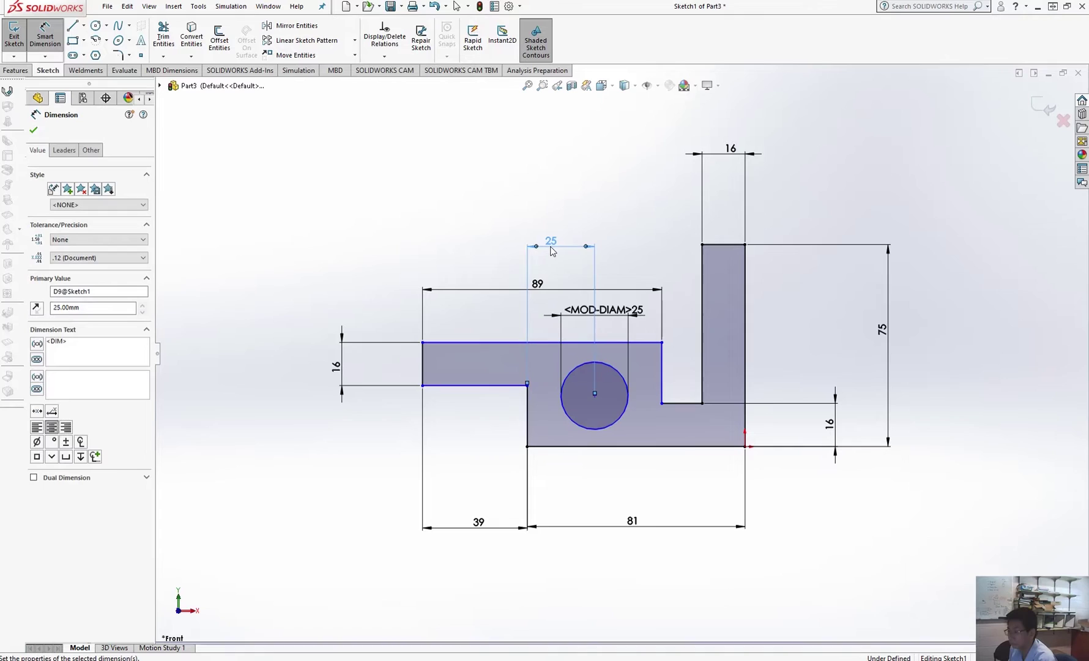
{"action": "left_click", "coordinate": [589, 430]}
{"action": "left_click", "coordinate": [584, 446]}
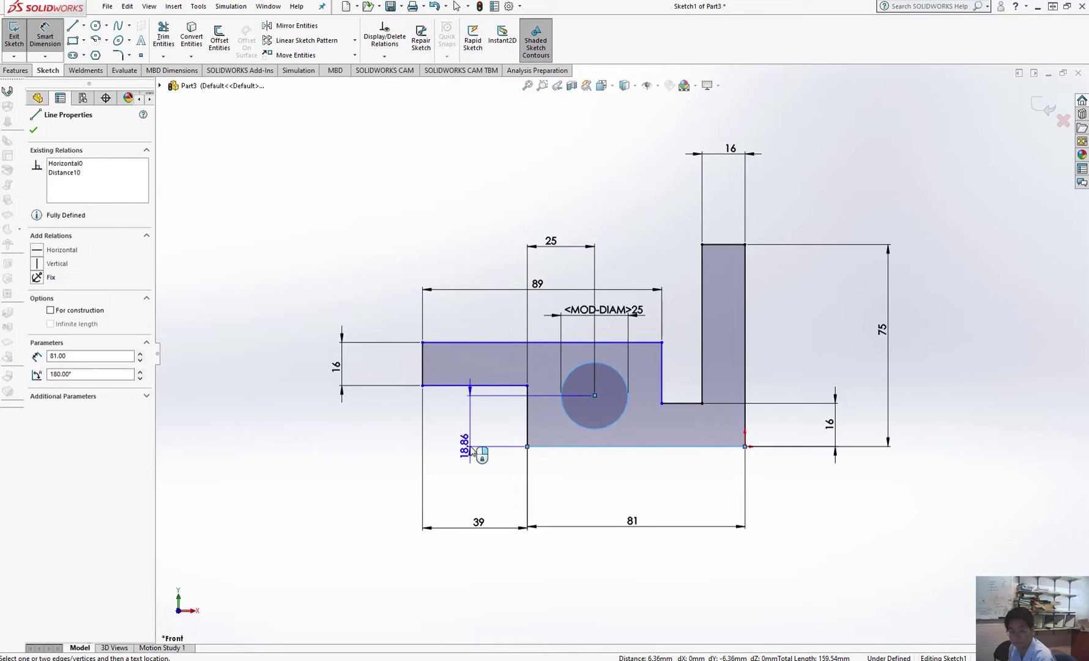
{"action": "left_click", "coordinate": [468, 451]}
{"action": "type", "text": "25"}
{"action": "key", "text": "Return"}
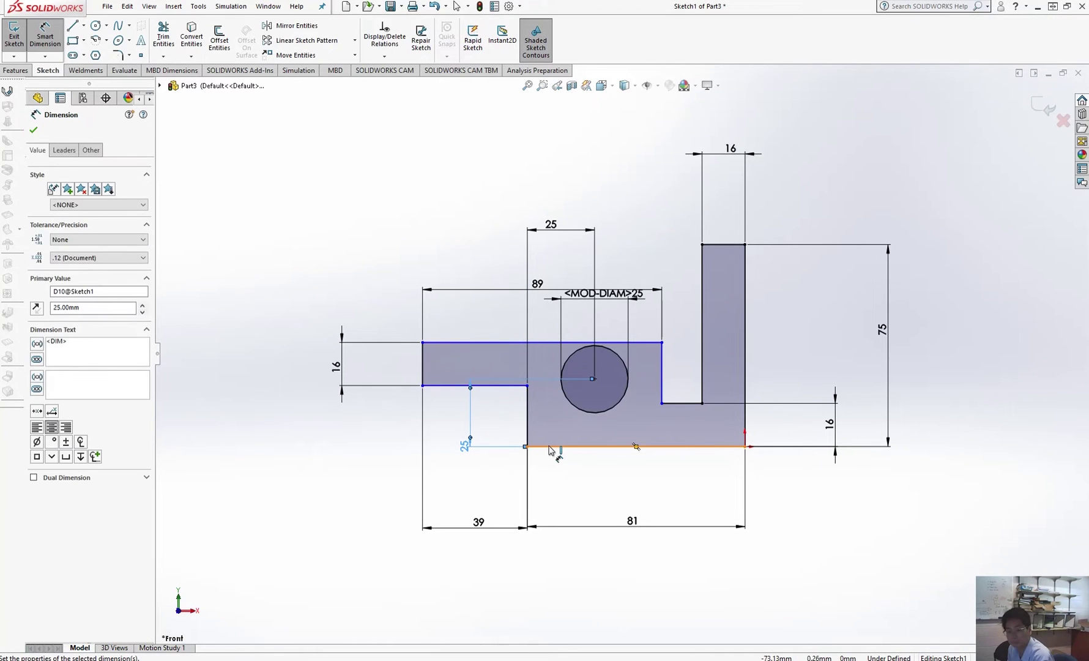
Dimension the height from the base edge to the arm's top edge as 50 mm
{"action": "left_click", "coordinate": [548, 446]}
{"action": "left_click", "coordinate": [548, 342]}
{"action": "left_click", "coordinate": [323, 415]}
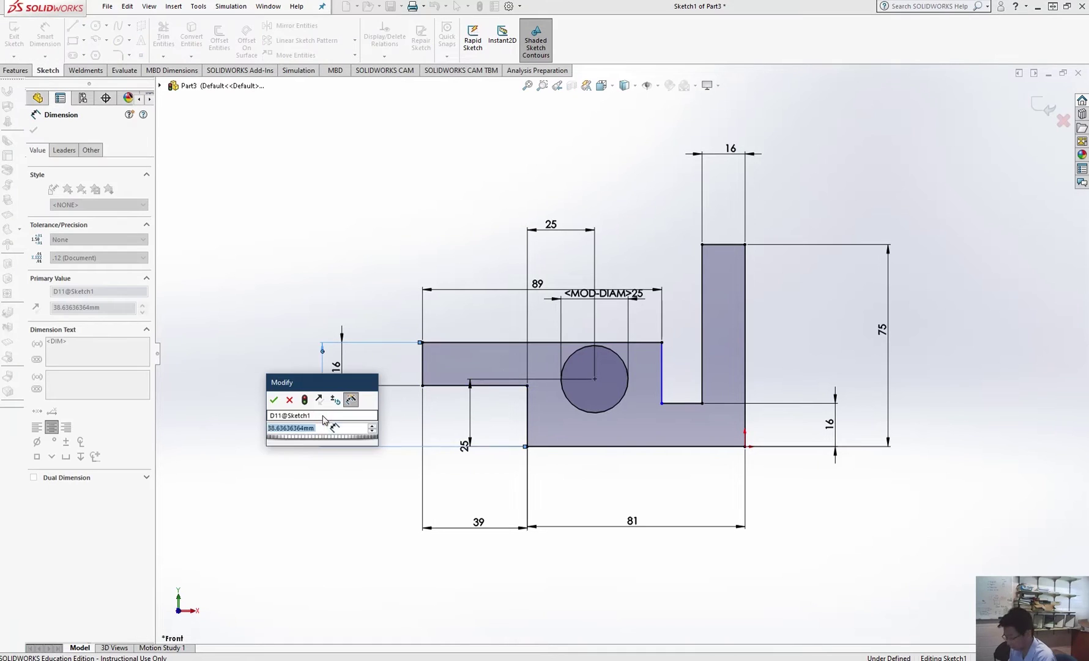
{"action": "type", "text": "1"}
{"action": "key", "text": "BackSpace"}
{"action": "type", "text": "50"}
{"action": "key", "text": "Return"}
{"action": "key", "text": "Escape"}
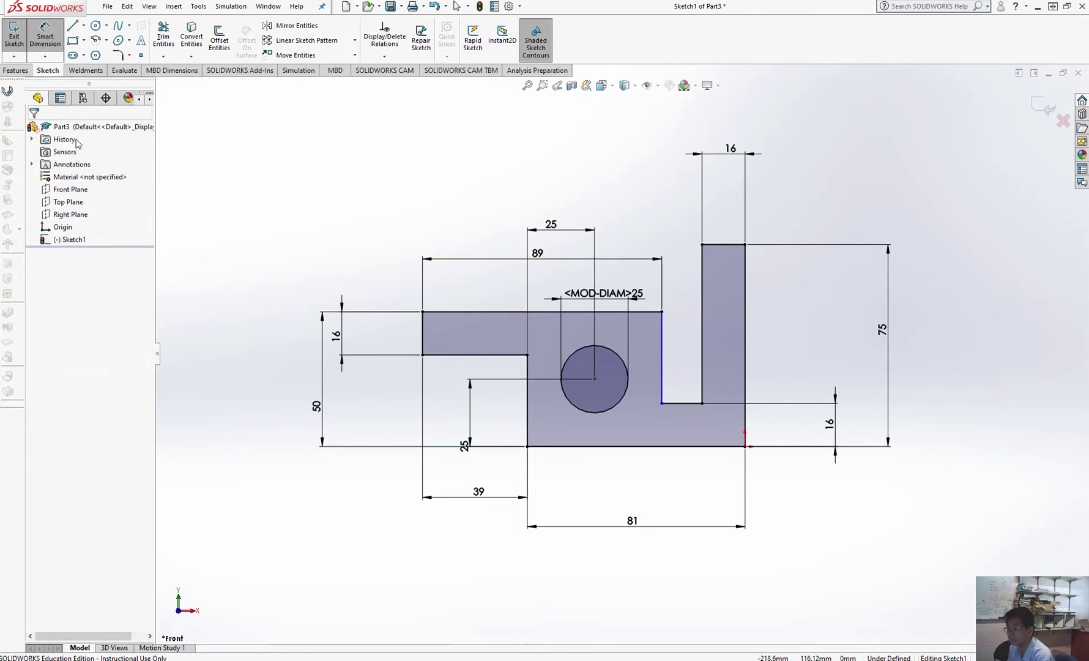
Fillet the middle section's lower-left and upper-right sketch corners with a 25 mm radius
{"action": "left_click", "coordinate": [118, 55]}
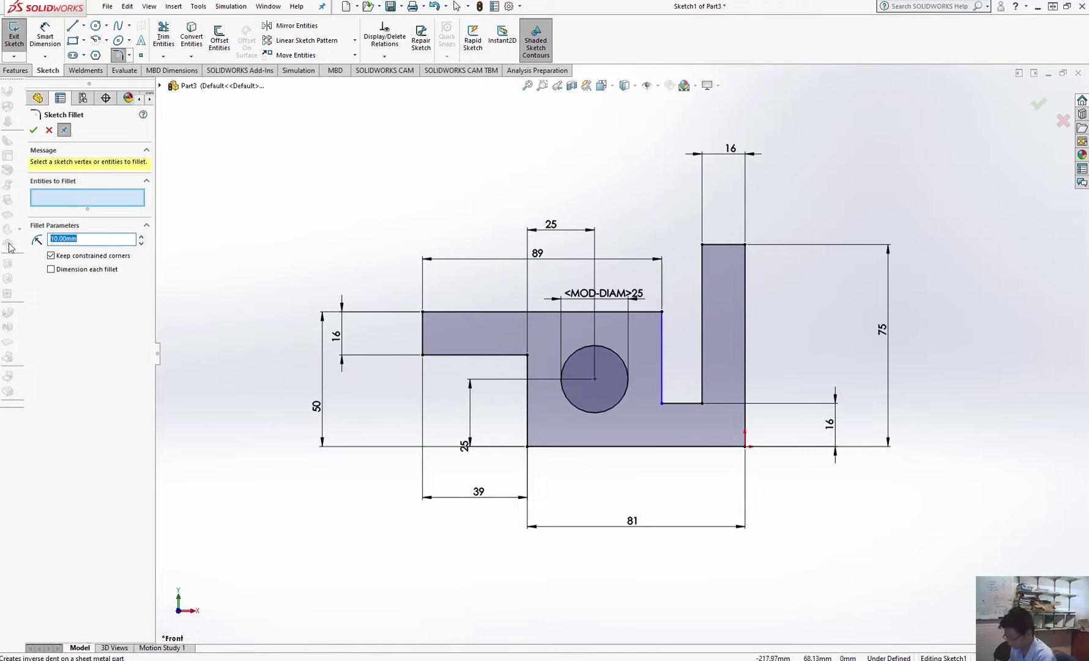
{"action": "type", "text": "25"}
{"action": "left_click", "coordinate": [527, 446]}
{"action": "left_click", "coordinate": [662, 312]}
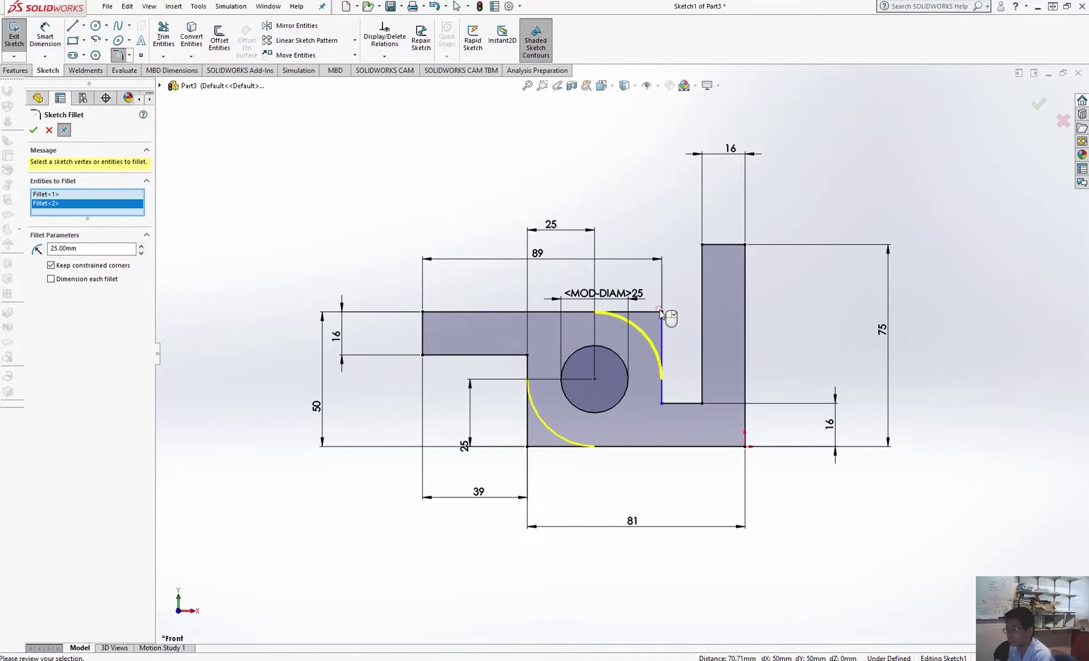
{"action": "left_click", "coordinate": [34, 131]}
{"action": "left_click", "coordinate": [33, 131]}
Extrude the side profile as a boss with a blind depth of 76 mm
{"action": "left_click", "coordinate": [15, 70]}
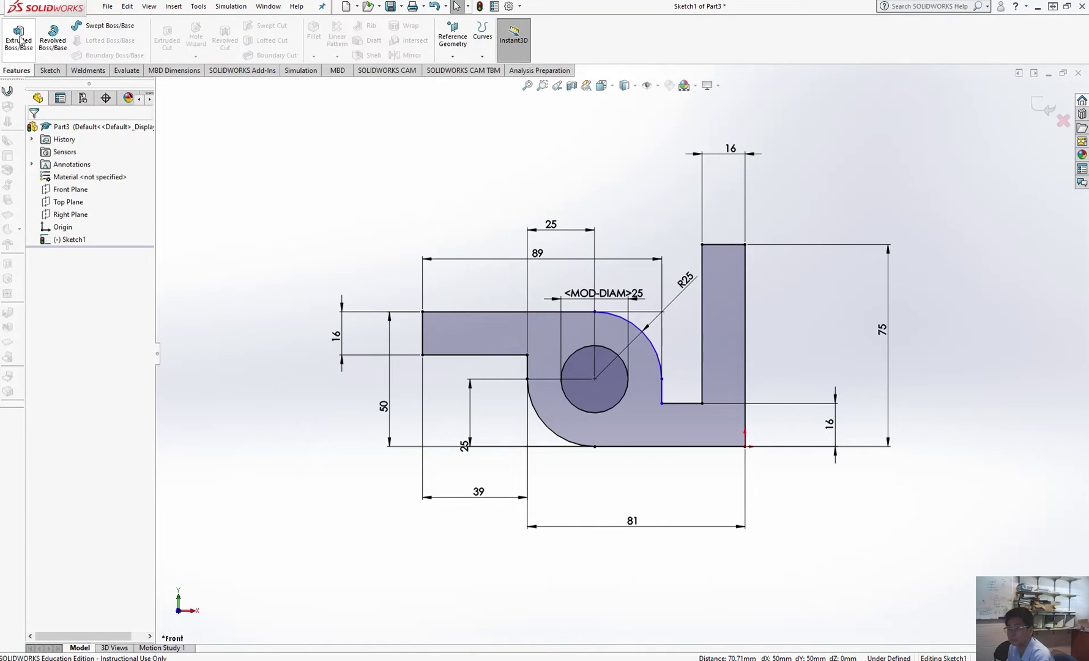
{"action": "left_click", "coordinate": [18, 38]}
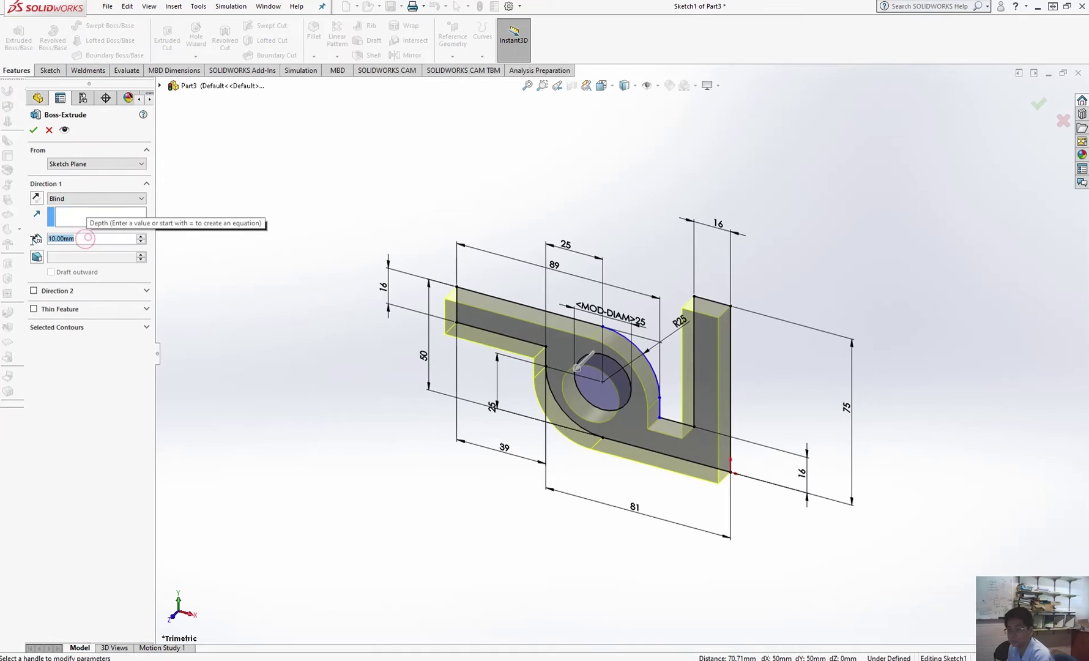
{"action": "type", "text": "76"}
{"action": "key", "text": "Return"}
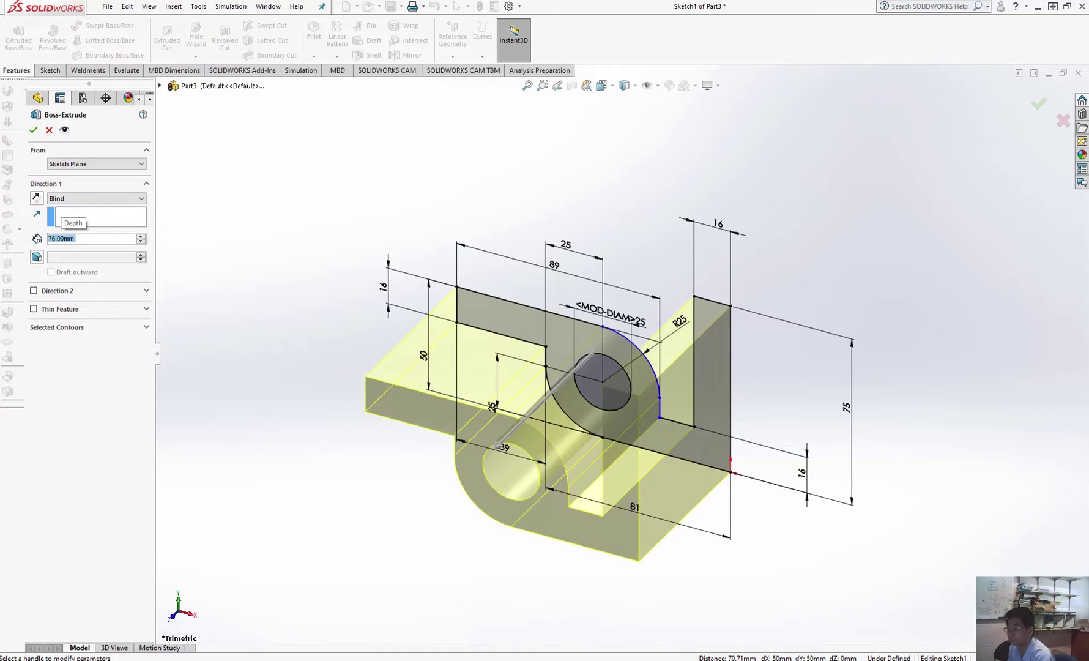
{"action": "left_click", "coordinate": [33, 130]}
Check the exercise drawing, then sketch a triangle with legs about 9.5 and 7 mm at one upper corner of the upright's outer face
{"action": "middle_click_drag", "start_coordinate": [428, 392], "coordinate": [584, 207]}
{"action": "left_click", "coordinate": [450, 660]}
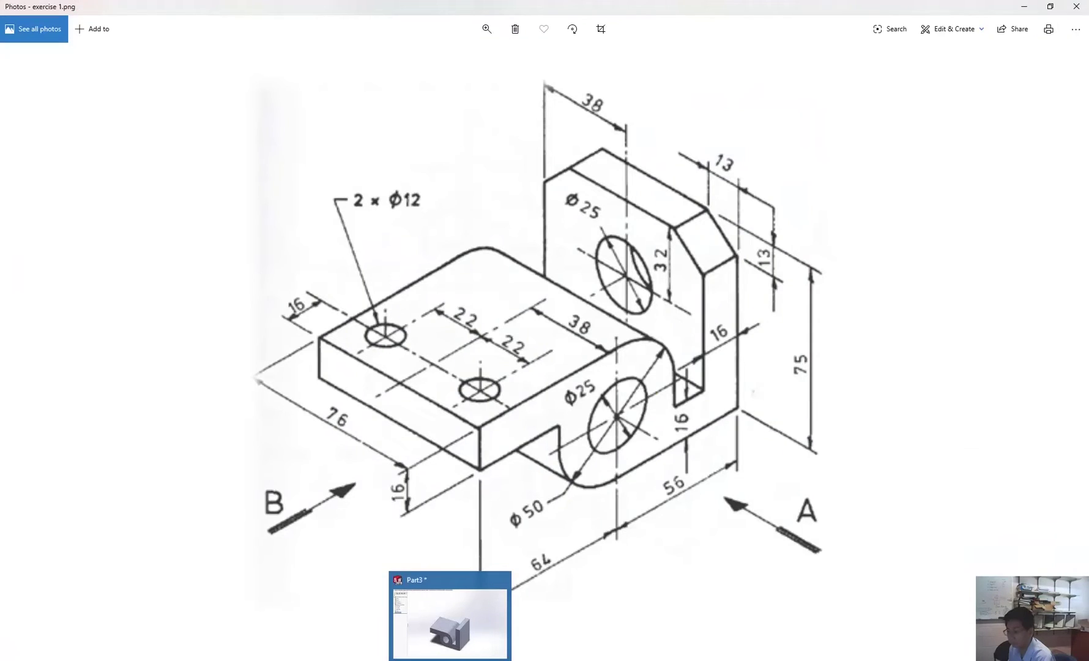
{"action": "key", "text": "alt+Tab"}
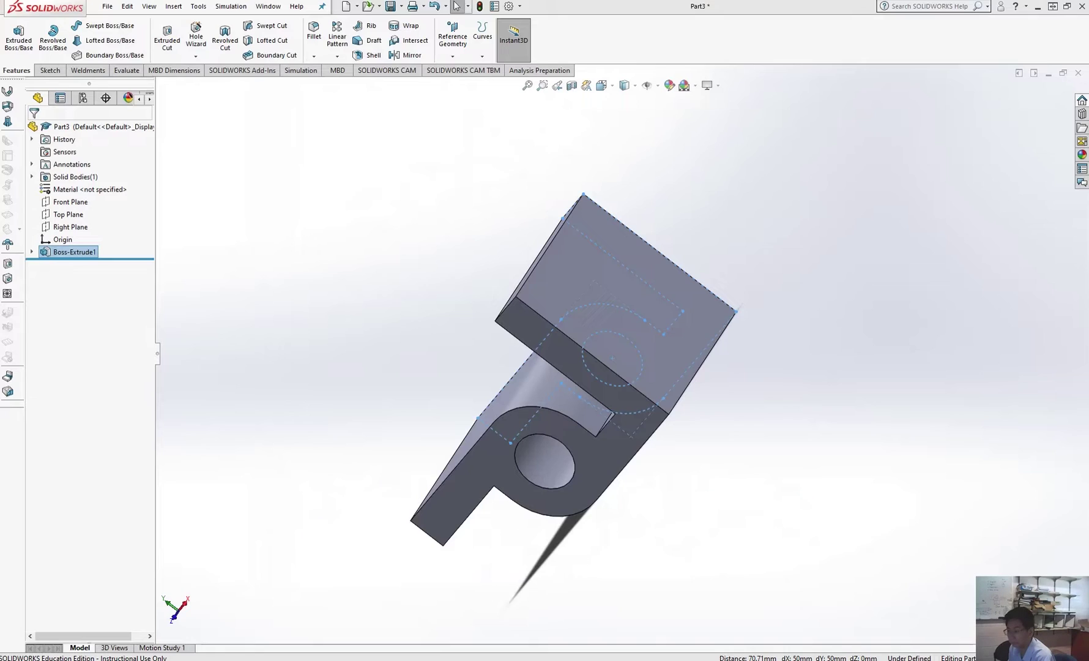
{"action": "left_click", "coordinate": [564, 262]}
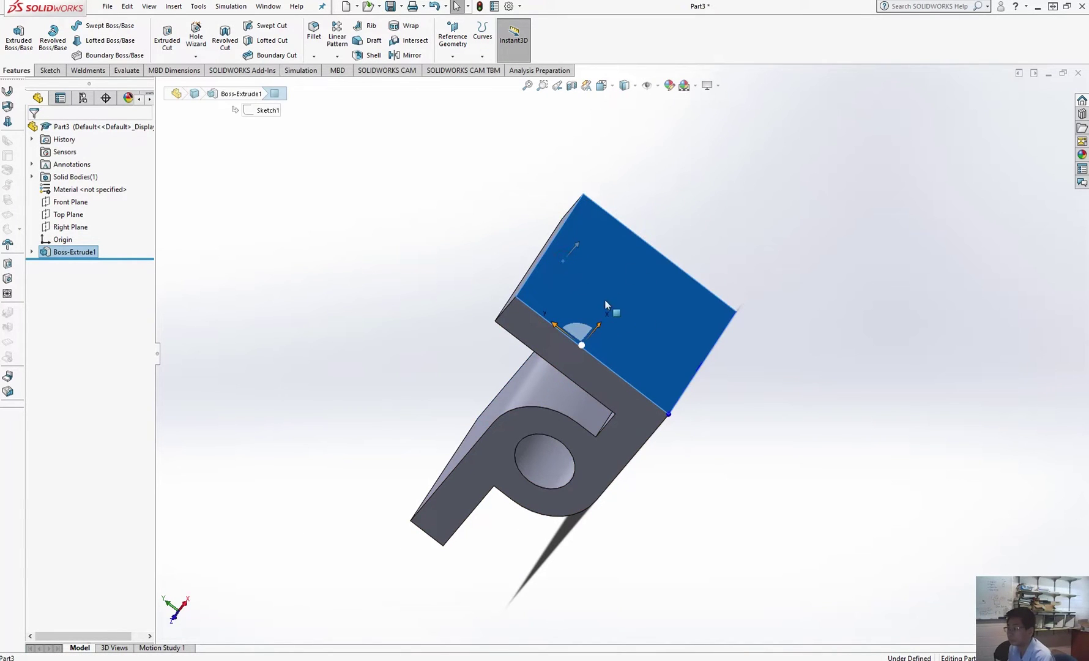
{"action": "left_click", "coordinate": [50, 70]}
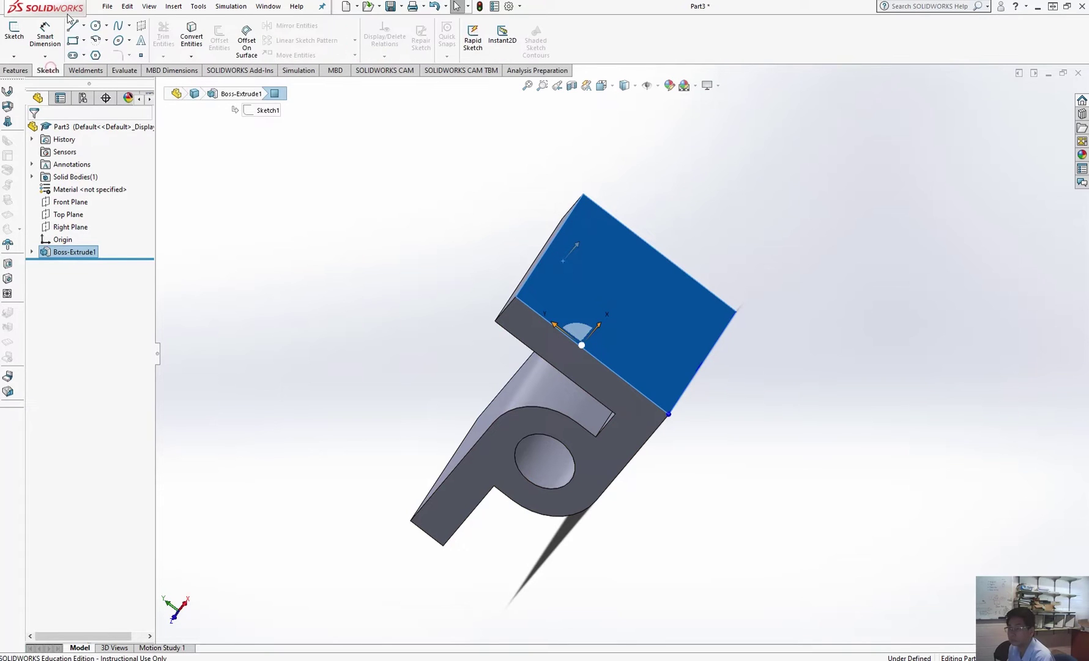
{"action": "left_click", "coordinate": [74, 26]}
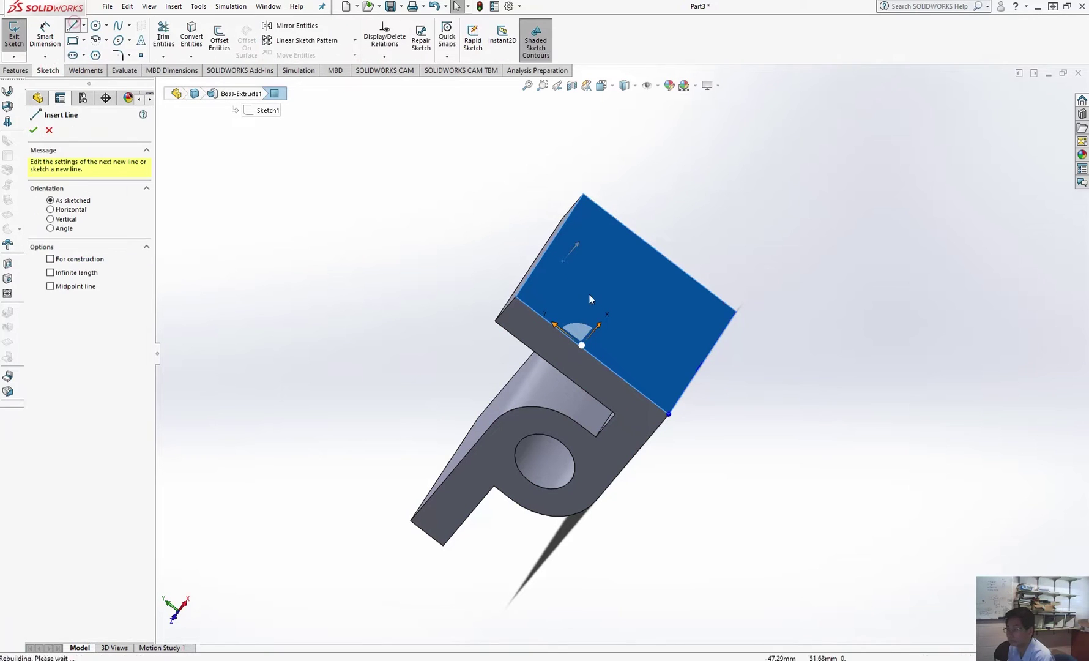
{"action": "left_click", "coordinate": [583, 194]}
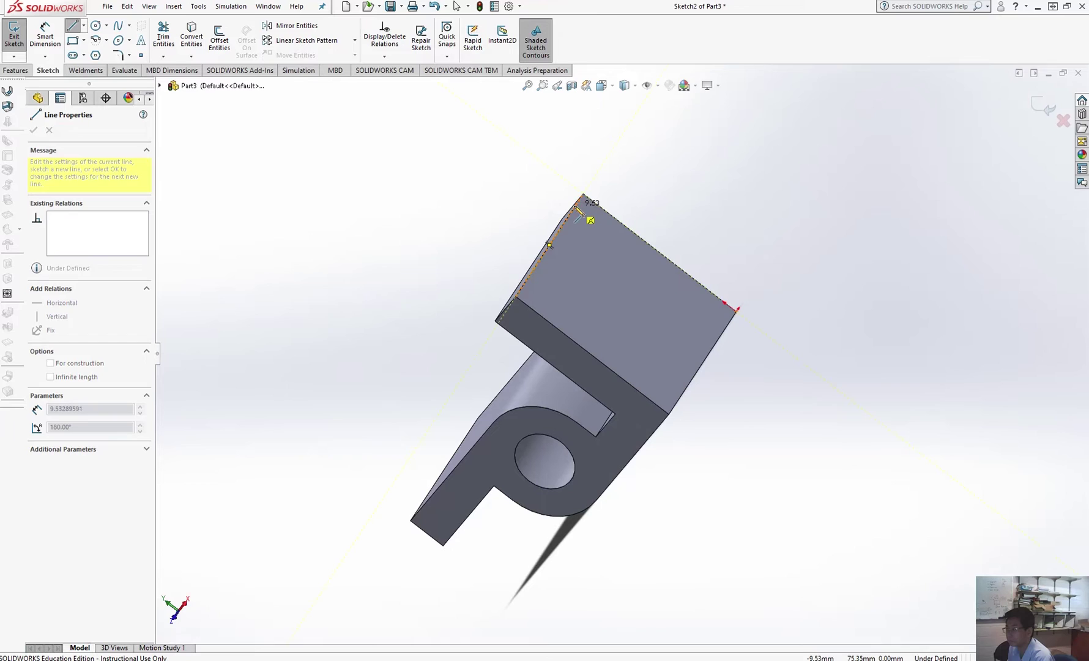
{"action": "left_click", "coordinate": [575, 206]}
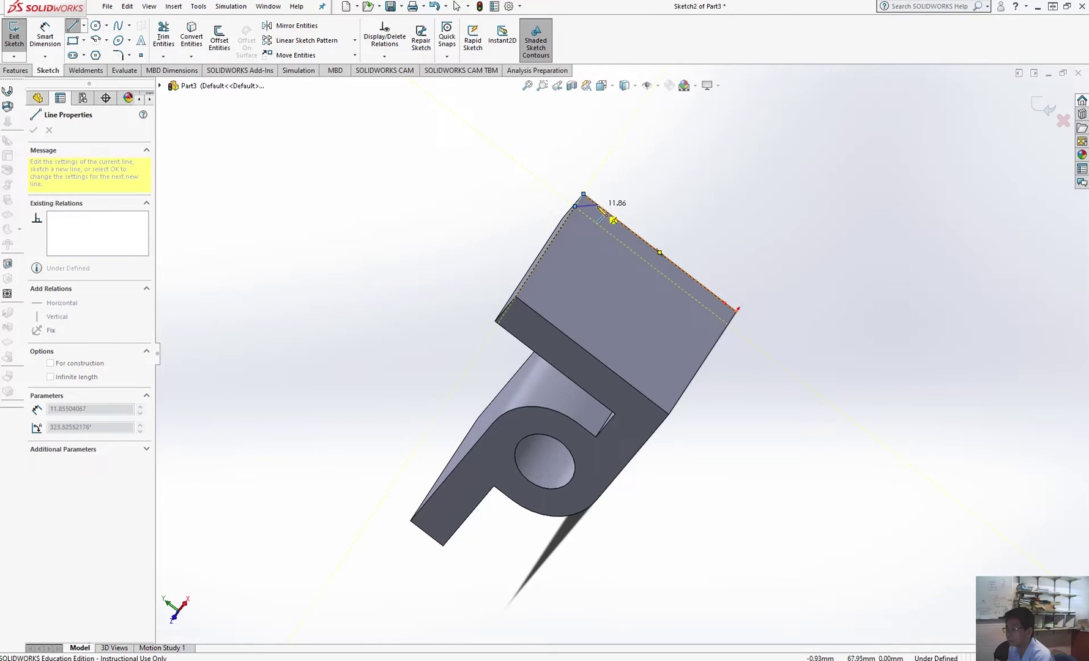
{"action": "double_click", "coordinate": [596, 204]}
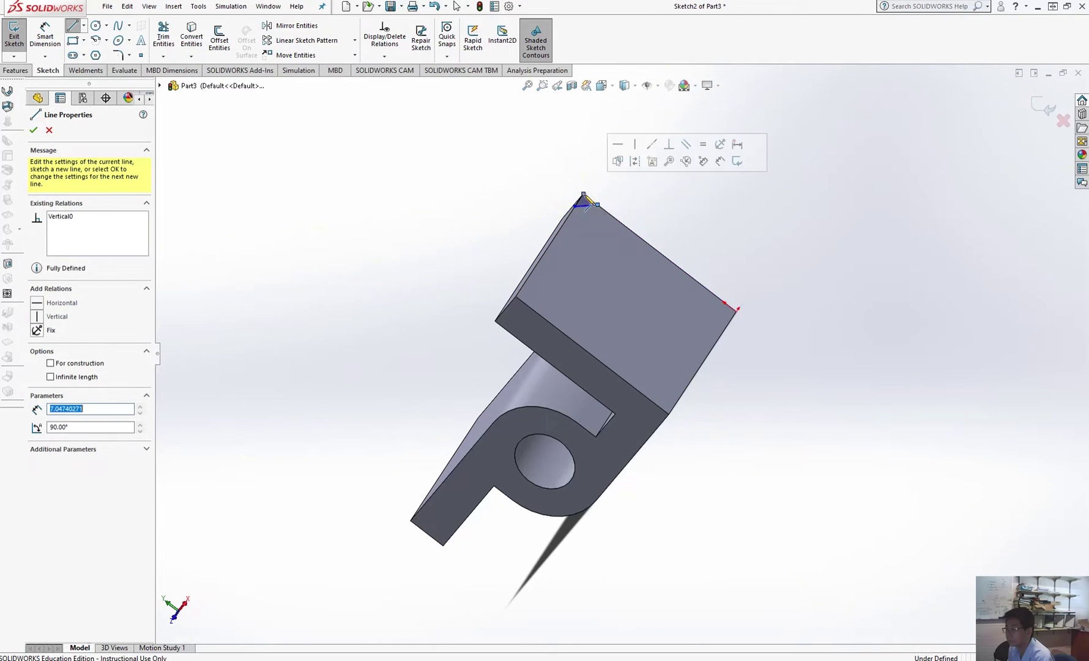
Sketch a second triangle with legs about 10 and 7 mm across the face's other upper corner
{"action": "left_click", "coordinate": [517, 297]}
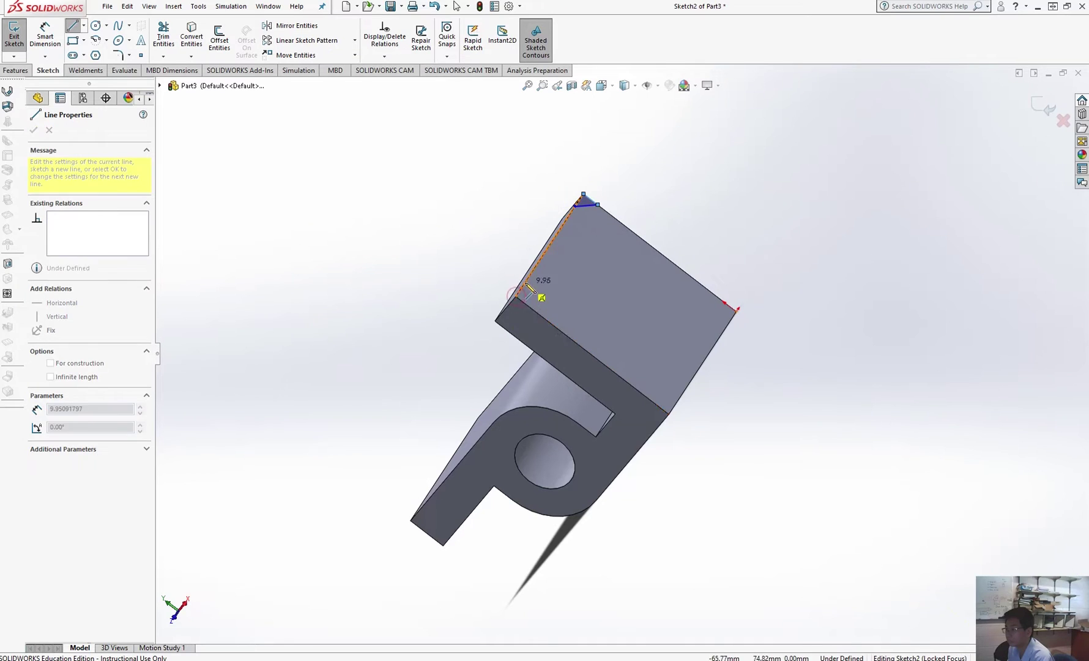
{"action": "left_click", "coordinate": [525, 282]}
{"action": "left_click", "coordinate": [530, 307]}
{"action": "left_click", "coordinate": [516, 297]}
Sketch a circle about 25 mm in diameter on the upright's outer face, below the two corner triangles
{"action": "left_click", "coordinate": [95, 25]}
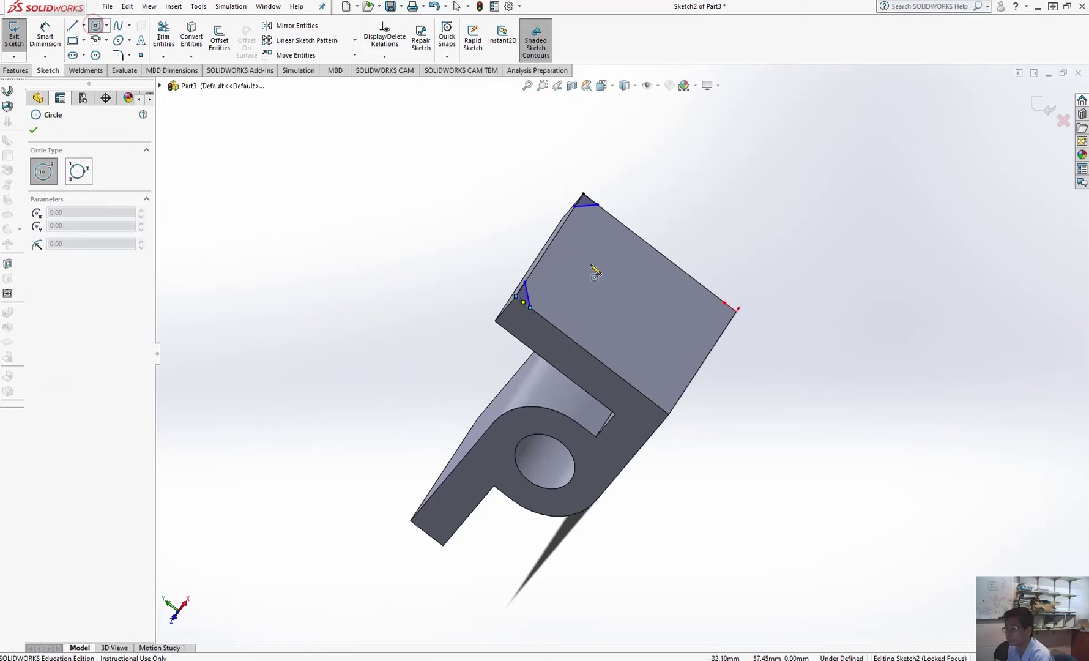
{"action": "left_click", "coordinate": [593, 278]}
{"action": "left_click", "coordinate": [619, 300]}
{"action": "key", "text": "Escape"}
Dimension both legs of the first corner triangle as 13 mm
{"action": "left_click", "coordinate": [53, 35]}
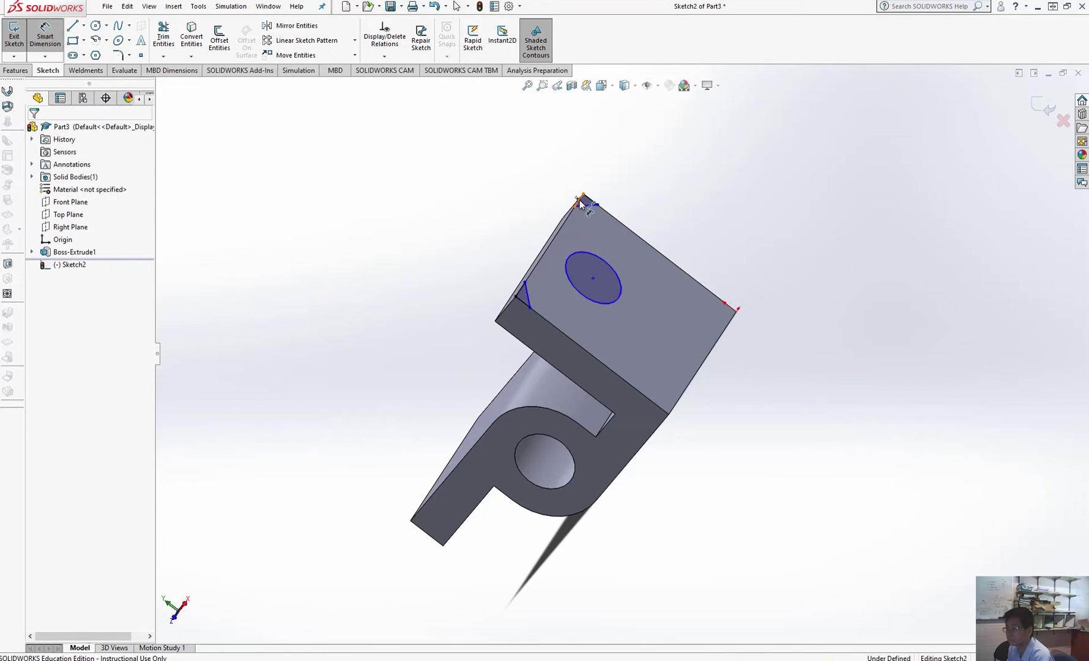
{"action": "left_click", "coordinate": [579, 200]}
{"action": "left_click", "coordinate": [590, 200]}
{"action": "left_click", "coordinate": [602, 189]}
{"action": "left_click", "coordinate": [579, 200]}
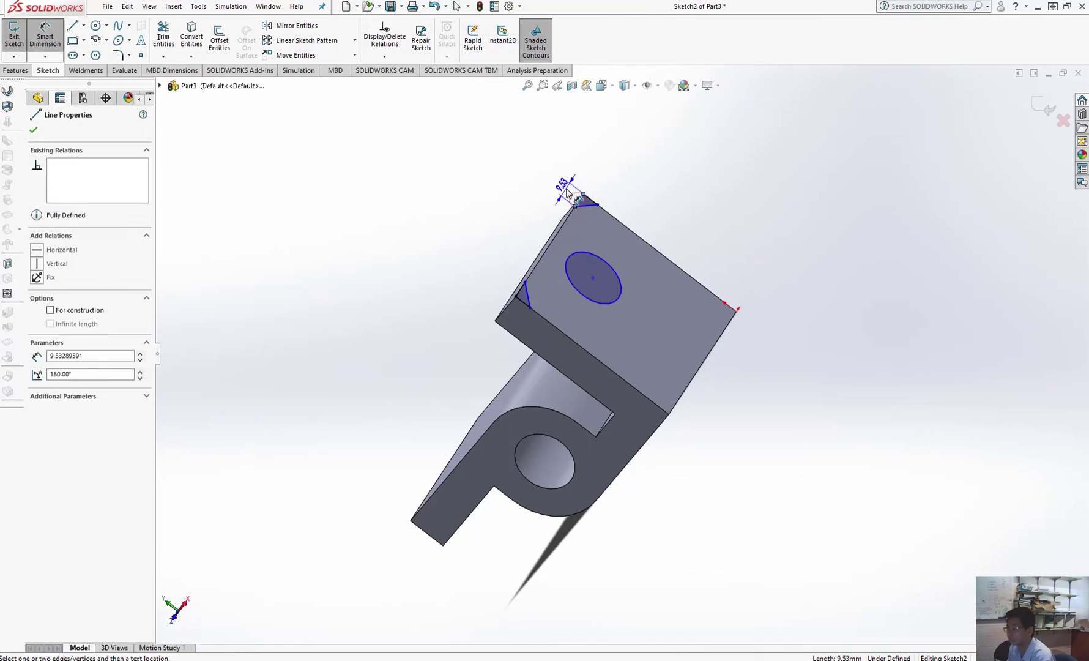
{"action": "left_click", "coordinate": [565, 189]}
{"action": "type", "text": "7"}
{"action": "key", "text": "Return"}
{"action": "left_click", "coordinate": [590, 199]}
{"action": "left_click", "coordinate": [604, 185]}
{"action": "type", "text": "13"}
{"action": "key", "text": "Return"}
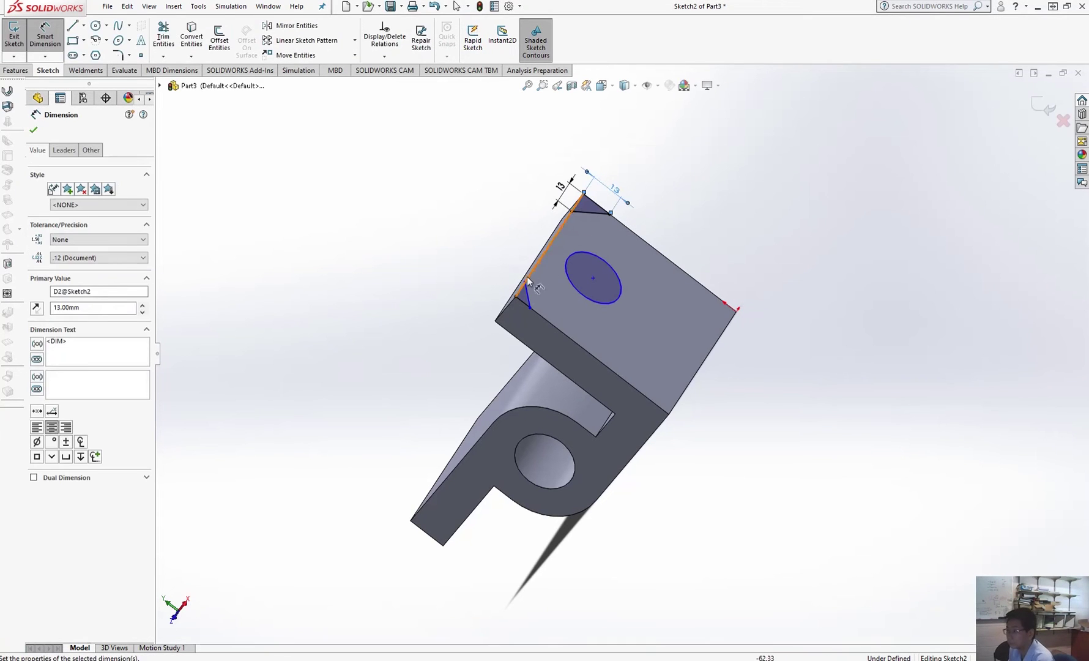
Dimension both legs of the second corner triangle as 13 mm
{"action": "left_click", "coordinate": [522, 288]}
{"action": "left_click", "coordinate": [506, 281]}
{"action": "type", "text": "13"}
{"action": "key", "text": "Return"}
{"action": "left_click", "coordinate": [524, 302]}
{"action": "left_click", "coordinate": [505, 319]}
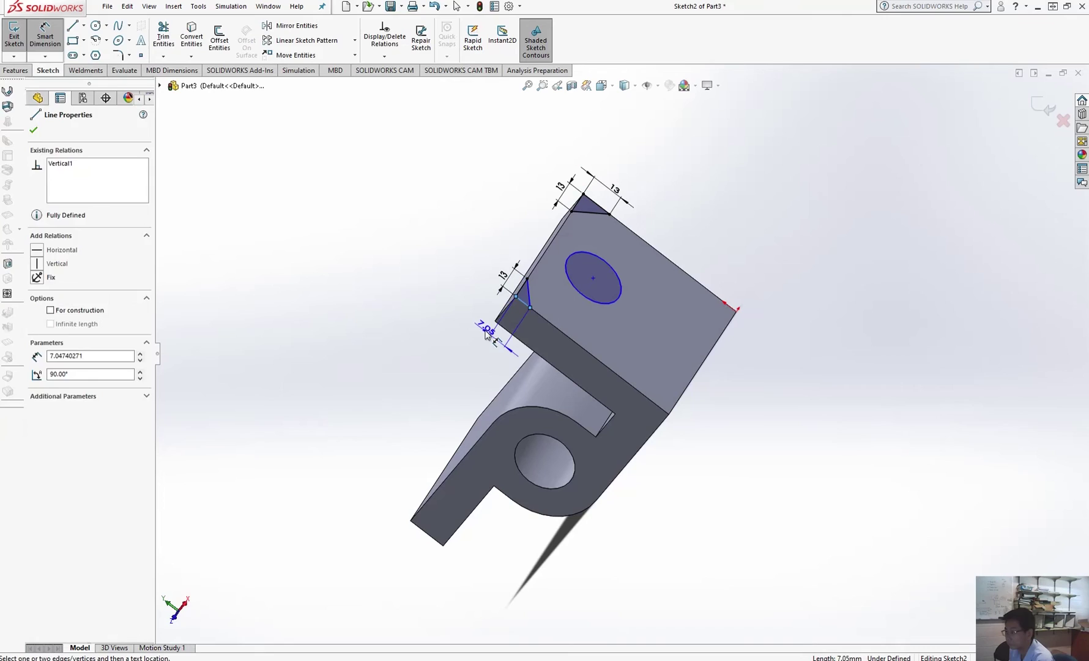
{"action": "left_click", "coordinate": [484, 327]}
{"action": "type", "text": "13"}
{"action": "key", "text": "Return"}
Set the diameter of the circle on the upright's outer face to 25 mm
{"action": "left_click", "coordinate": [598, 304]}
{"action": "left_click", "coordinate": [650, 319]}
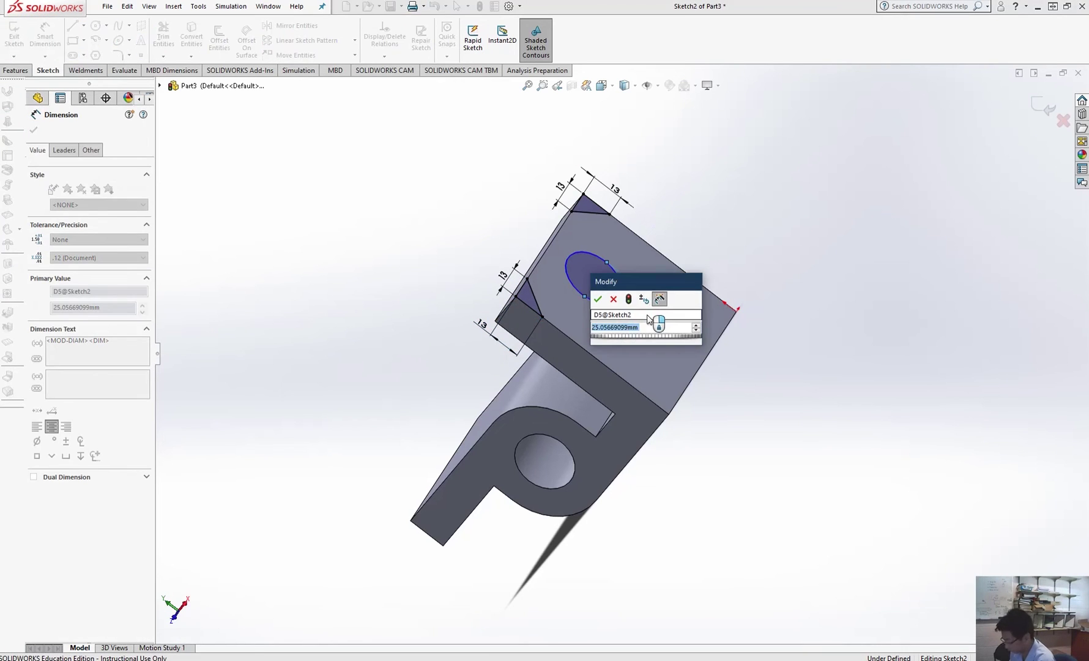
{"action": "type", "text": "25"}
{"action": "key", "text": "Return"}
Position the circle's centre 32 mm from the upright's top edge and 38 mm from its side edge
{"action": "left_click", "coordinate": [593, 277]}
{"action": "left_click", "coordinate": [548, 244]}
{"action": "left_click", "coordinate": [677, 194]}
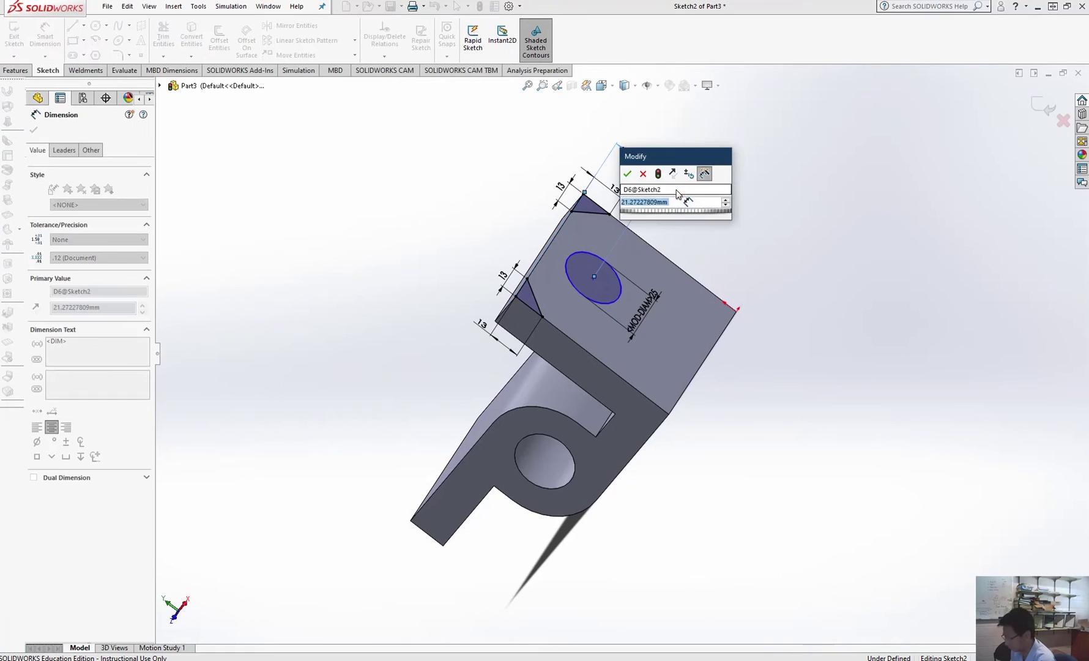
{"action": "type", "text": "32"}
{"action": "key", "text": "Return"}
{"action": "left_click", "coordinate": [604, 315]}
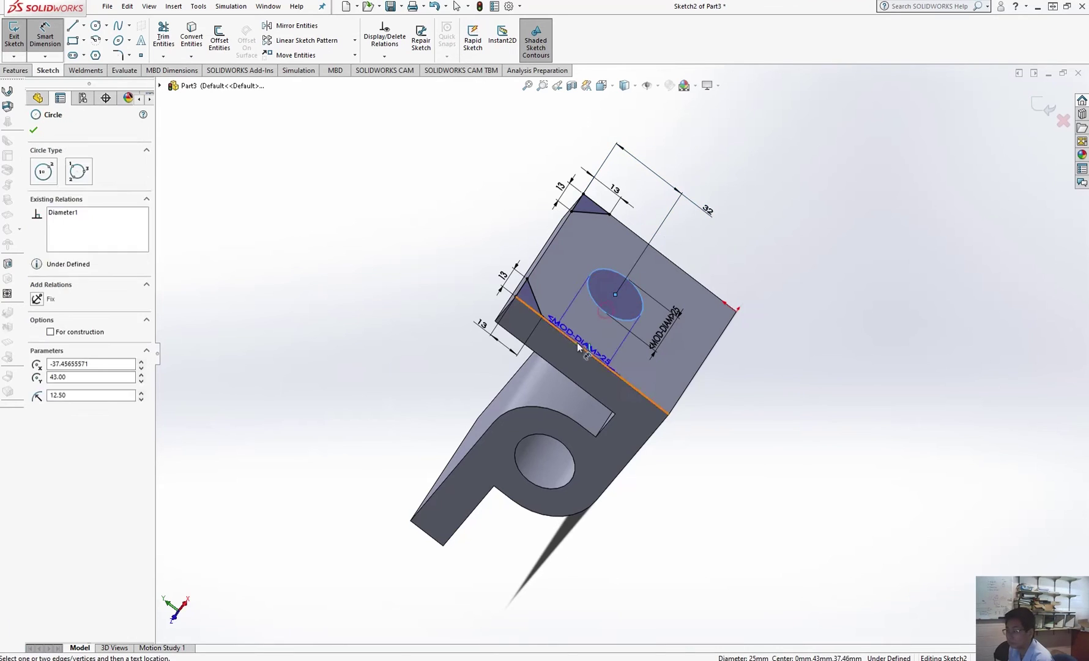
{"action": "left_click", "coordinate": [577, 344]}
{"action": "left_click", "coordinate": [445, 257]}
{"action": "type", "text": "38"}
{"action": "key", "text": "Return"}
{"action": "key", "text": "Escape"}
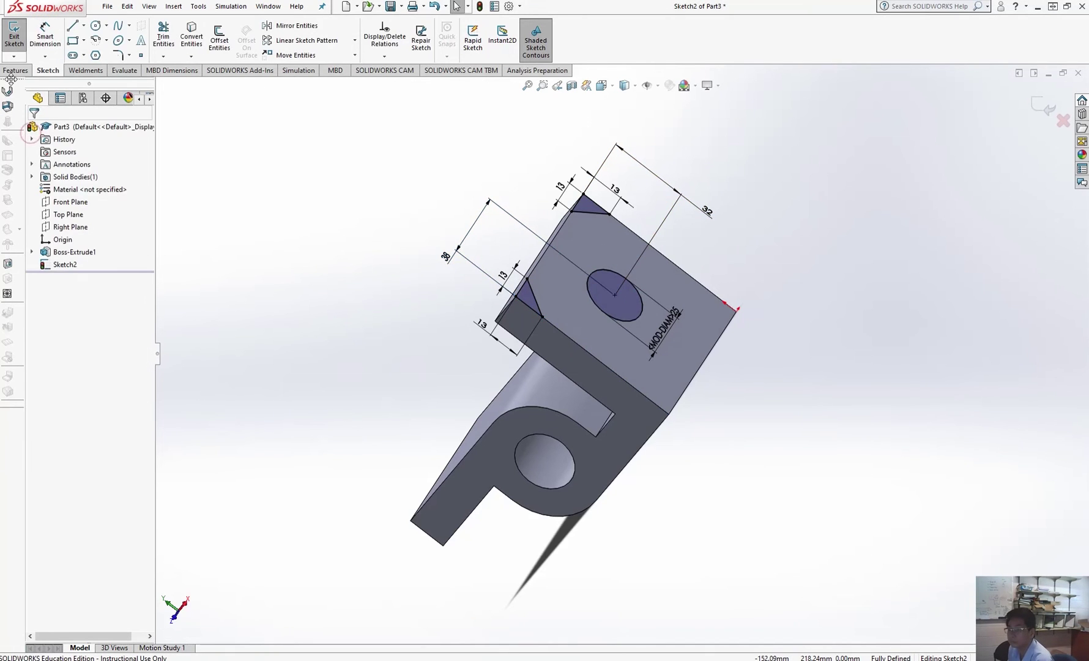
Cut the two corner triangles and the circle through the upright with a blind extruded cut 16 mm deep
{"action": "left_click", "coordinate": [15, 70]}
{"action": "left_click", "coordinate": [167, 38]}
{"action": "left_click", "coordinate": [87, 238]}
{"action": "type", "text": "16"}
{"action": "key", "text": "Return"}
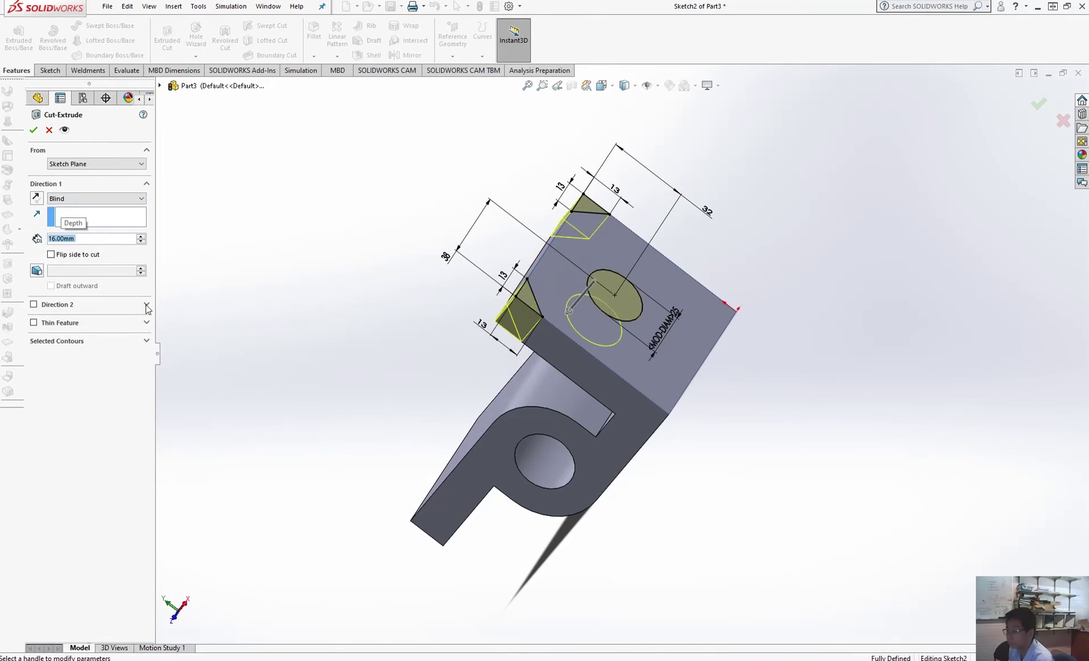
{"action": "key", "text": "Return"}
Sketch two circles about 16 and 15 mm in diameter near the free end of the horizontal arm's top face
{"action": "middle_click_drag", "start_coordinate": [514, 397], "coordinate": [632, 388]}
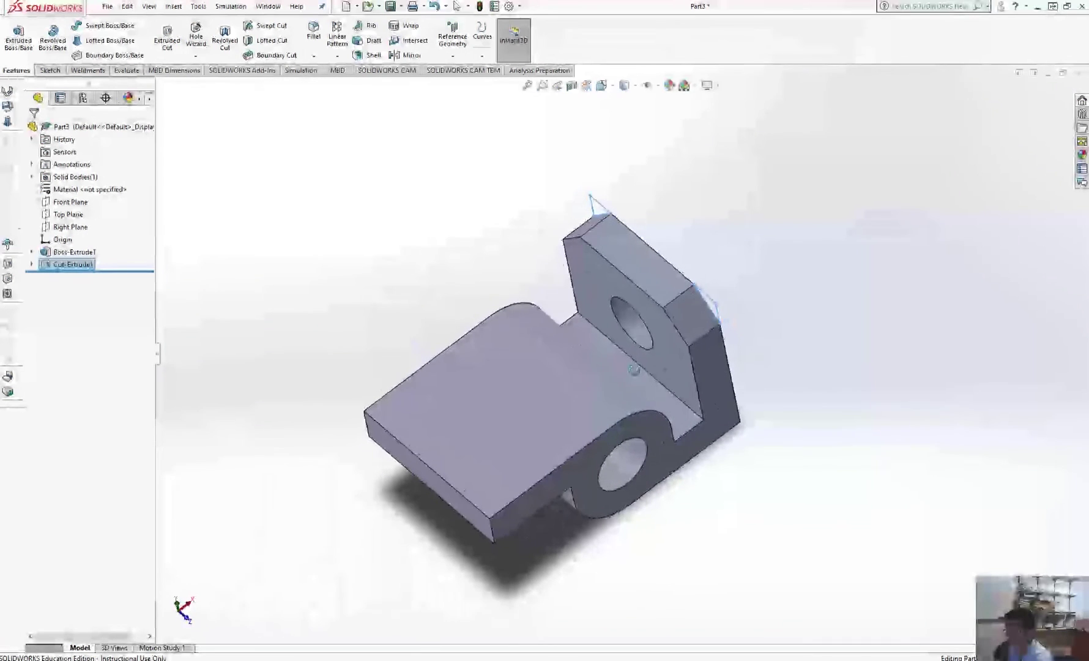
{"action": "left_click", "coordinate": [470, 387]}
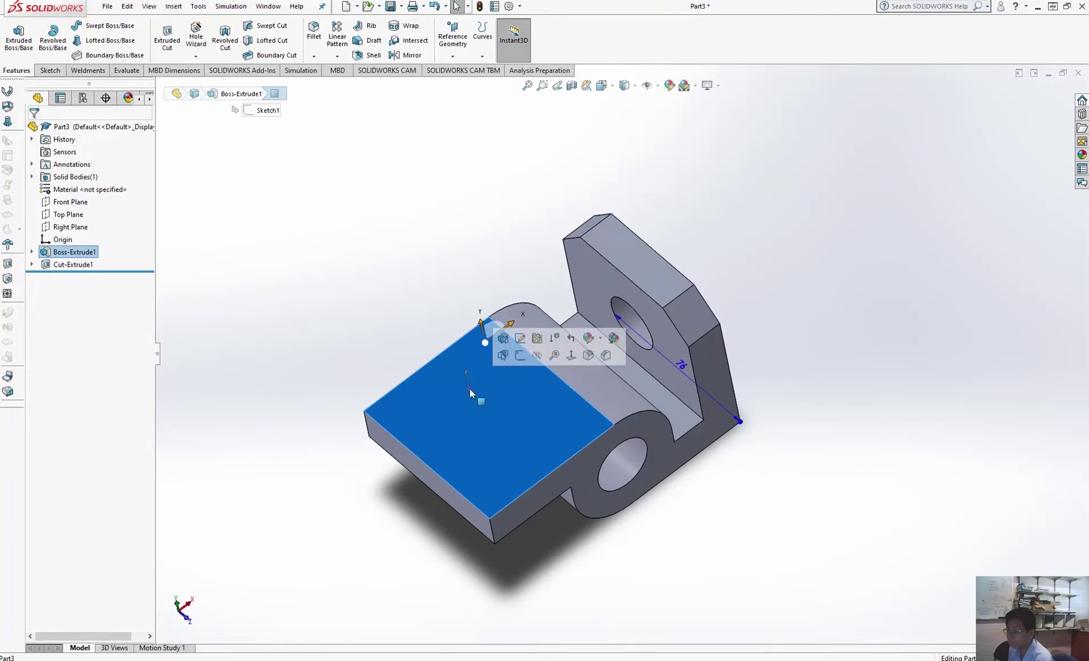
{"action": "left_click", "coordinate": [49, 70]}
{"action": "left_click", "coordinate": [96, 27]}
{"action": "left_click", "coordinate": [427, 408]}
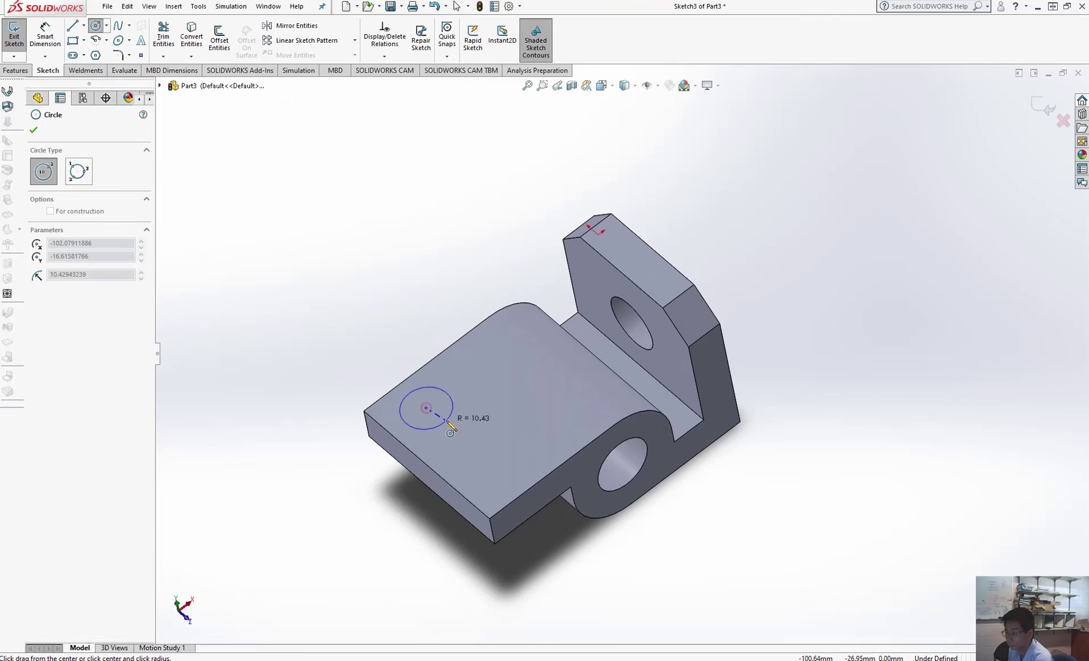
{"action": "left_click", "coordinate": [444, 415]}
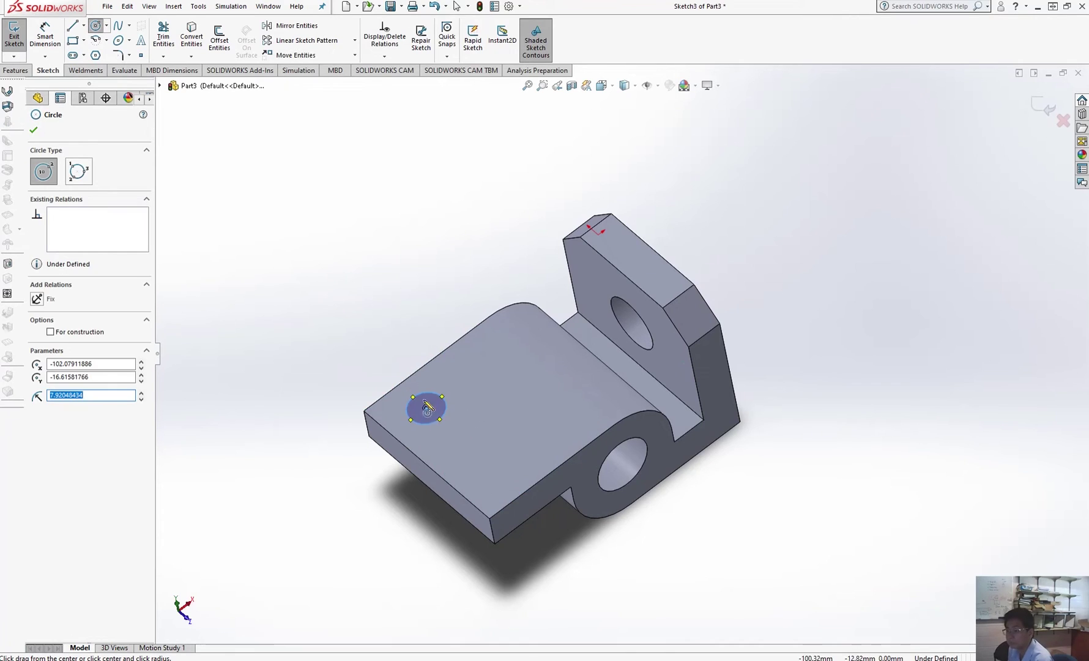
{"action": "left_click", "coordinate": [484, 457]}
{"action": "left_click", "coordinate": [502, 456]}
Set the diameter of both circles on the arm's top face to 12 mm
{"action": "left_click", "coordinate": [45, 34]}
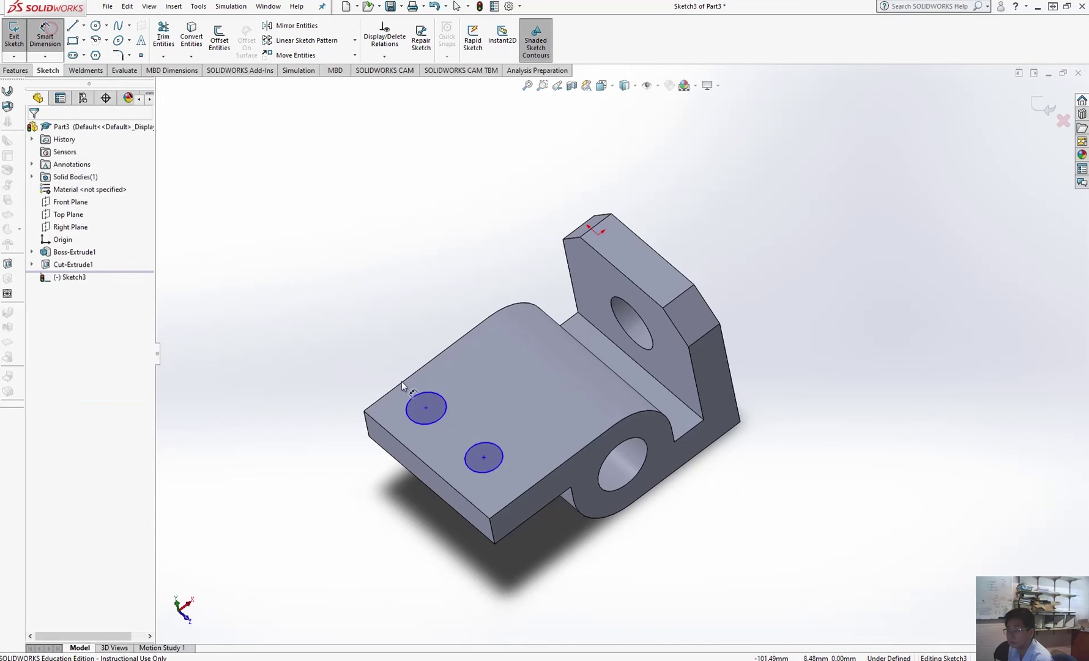
{"action": "left_click", "coordinate": [445, 402]}
{"action": "left_click", "coordinate": [486, 389]}
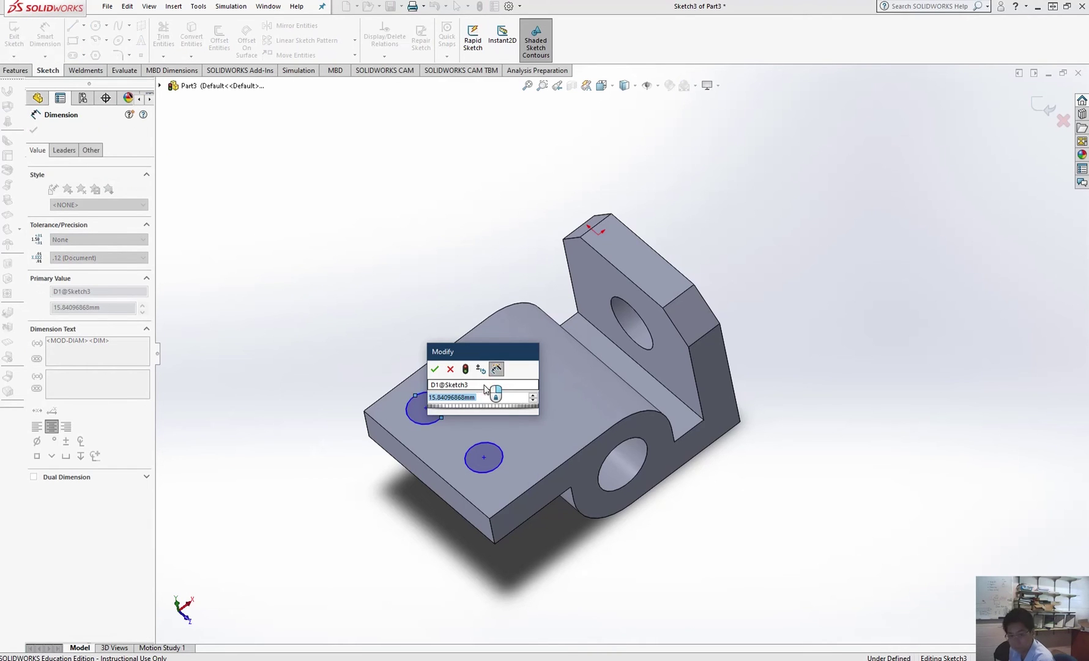
{"action": "type", "text": "12"}
{"action": "key", "text": "Return"}
{"action": "left_click", "coordinate": [503, 451]}
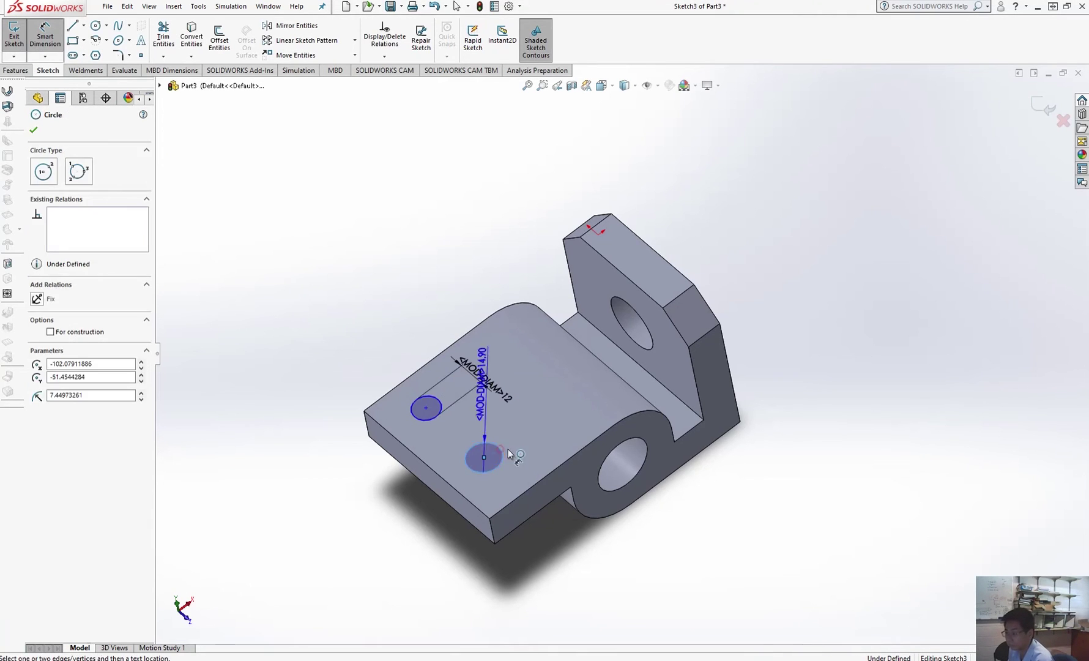
{"action": "left_click", "coordinate": [518, 443]}
{"action": "type", "text": "12"}
{"action": "key", "text": "Return"}
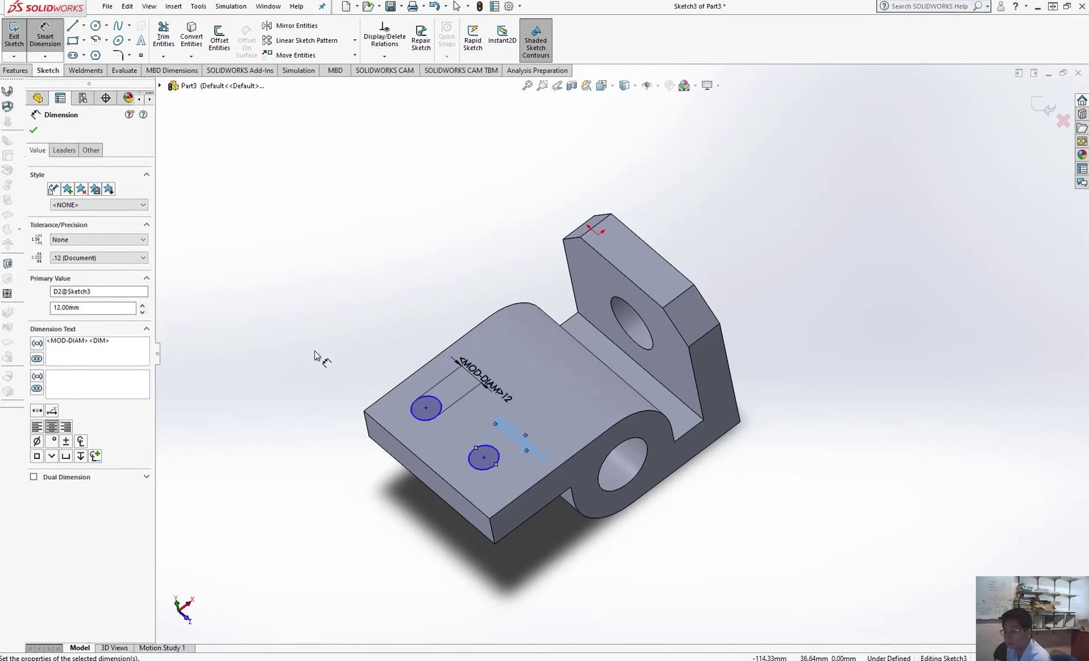
Dimension the rear circle's centre from the arm's nearest side edge as 76/2-22, i.e. 16 mm
{"action": "left_click", "coordinate": [411, 411]}
{"action": "left_click", "coordinate": [413, 375]}
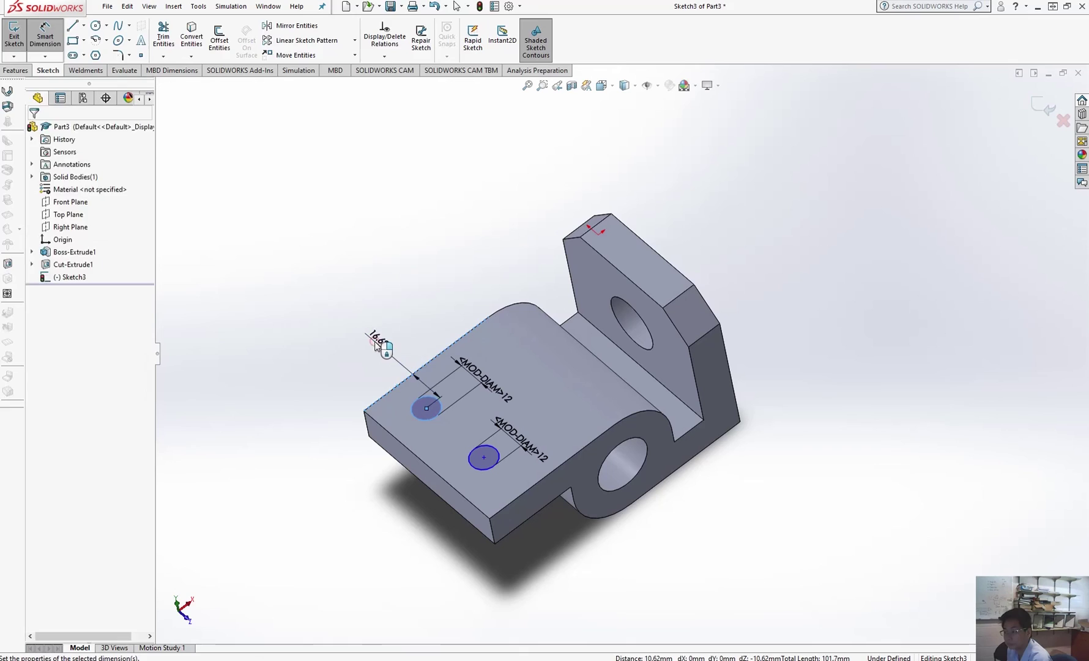
{"action": "left_click", "coordinate": [376, 336]}
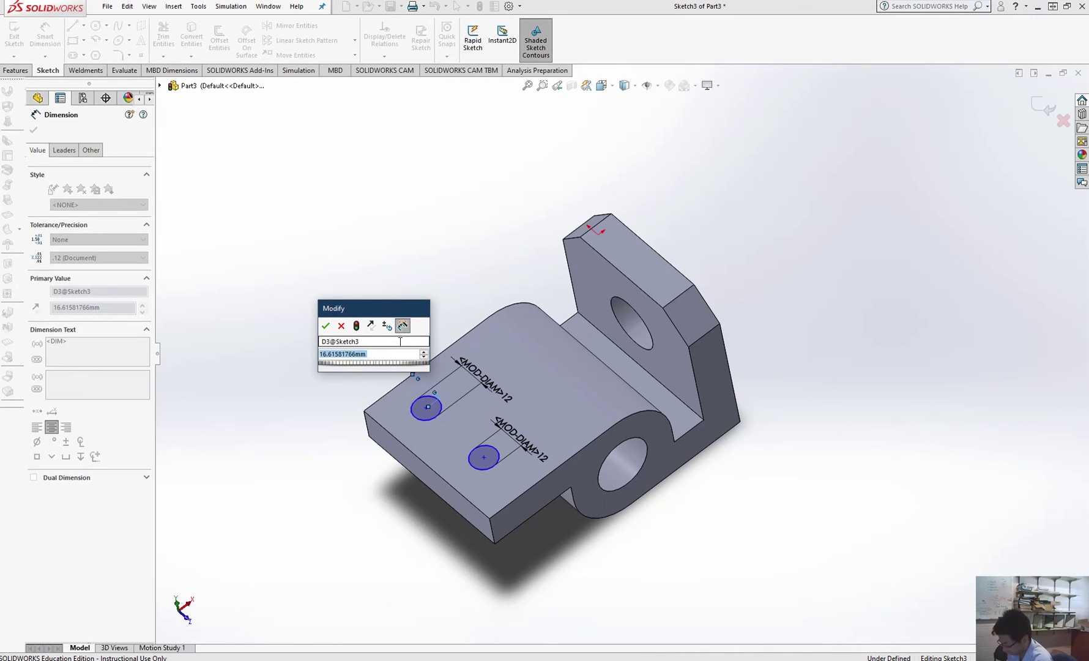
{"action": "type", "text": "76/2-22"}
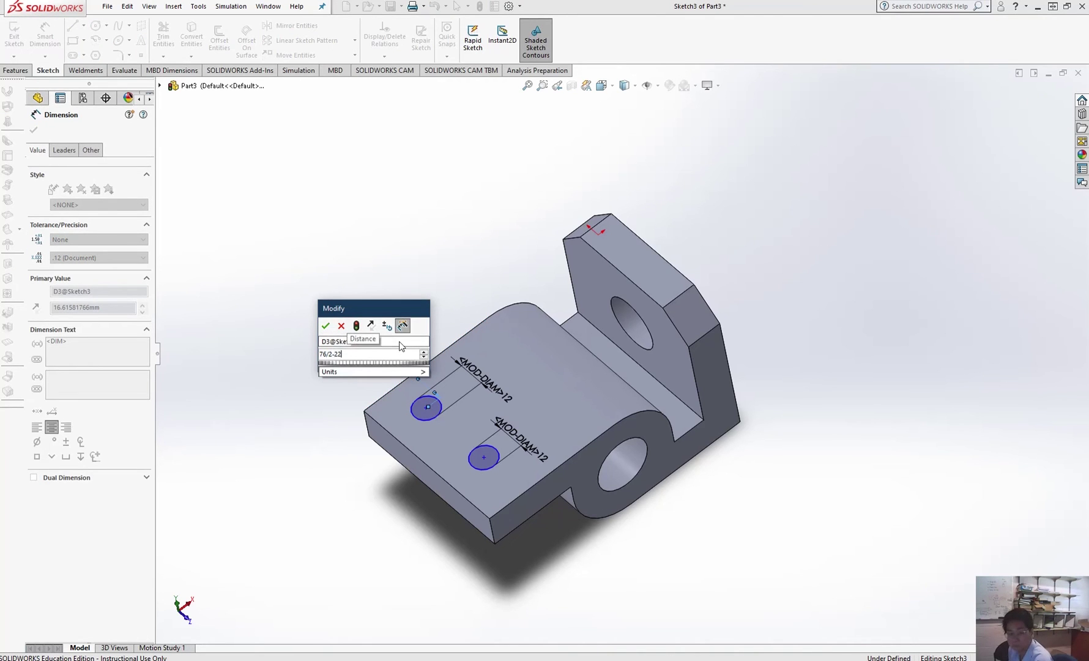
{"action": "key", "text": "Return"}
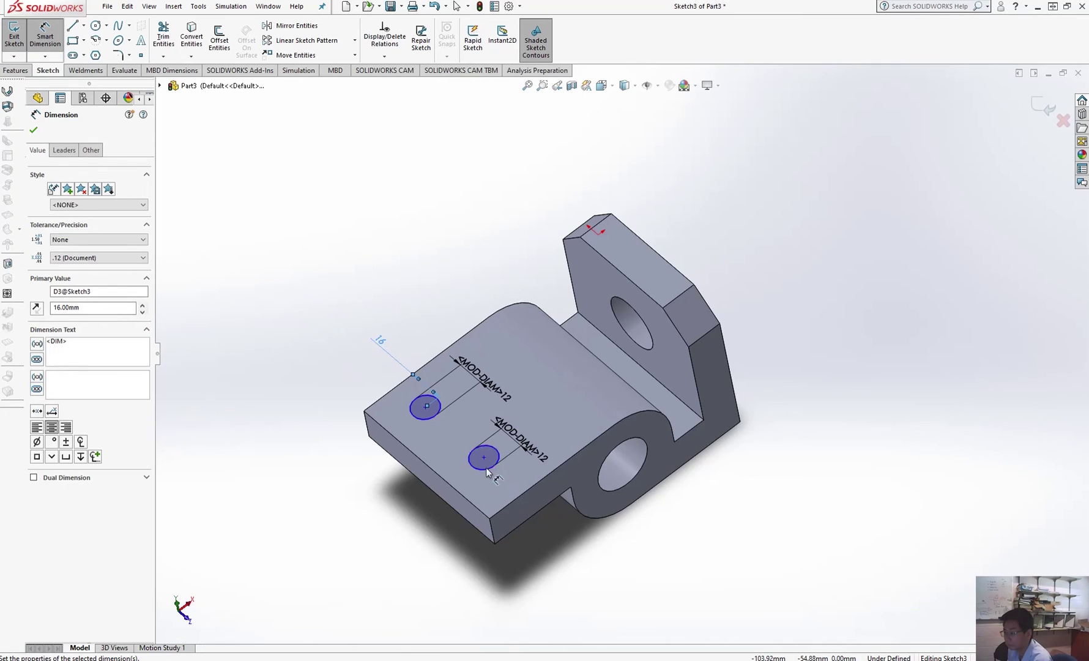
Position the front circle's centre 16 mm from the arm's nearest side edge
{"action": "left_click", "coordinate": [486, 468]}
{"action": "left_click", "coordinate": [518, 494]}
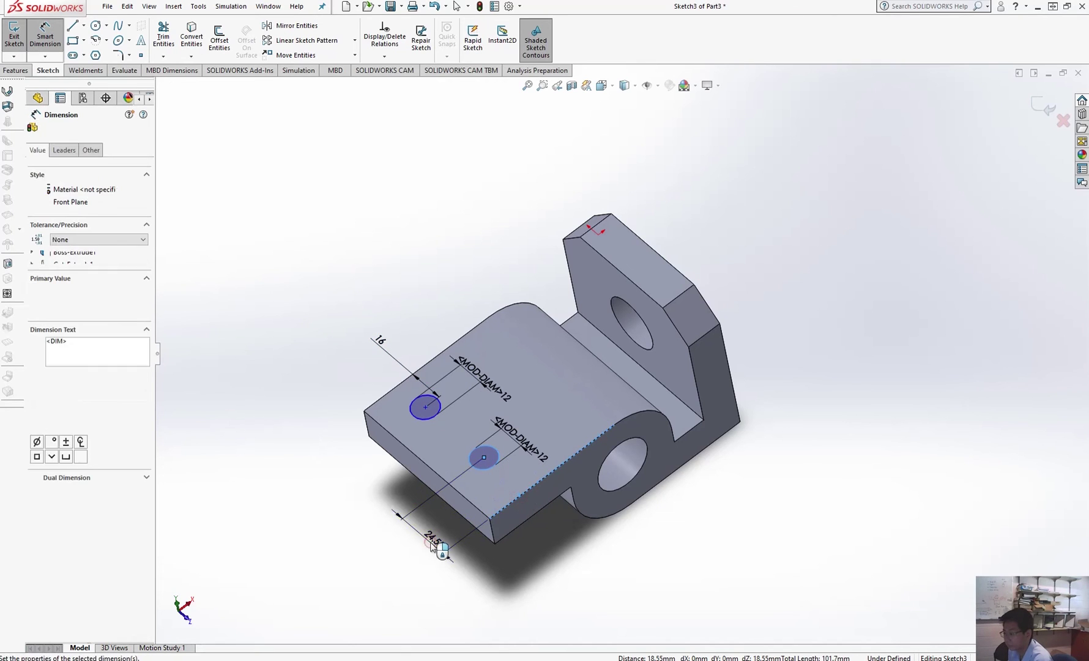
{"action": "left_click", "coordinate": [432, 543]}
{"action": "type", "text": "16mm"}
{"action": "key", "text": "Return"}
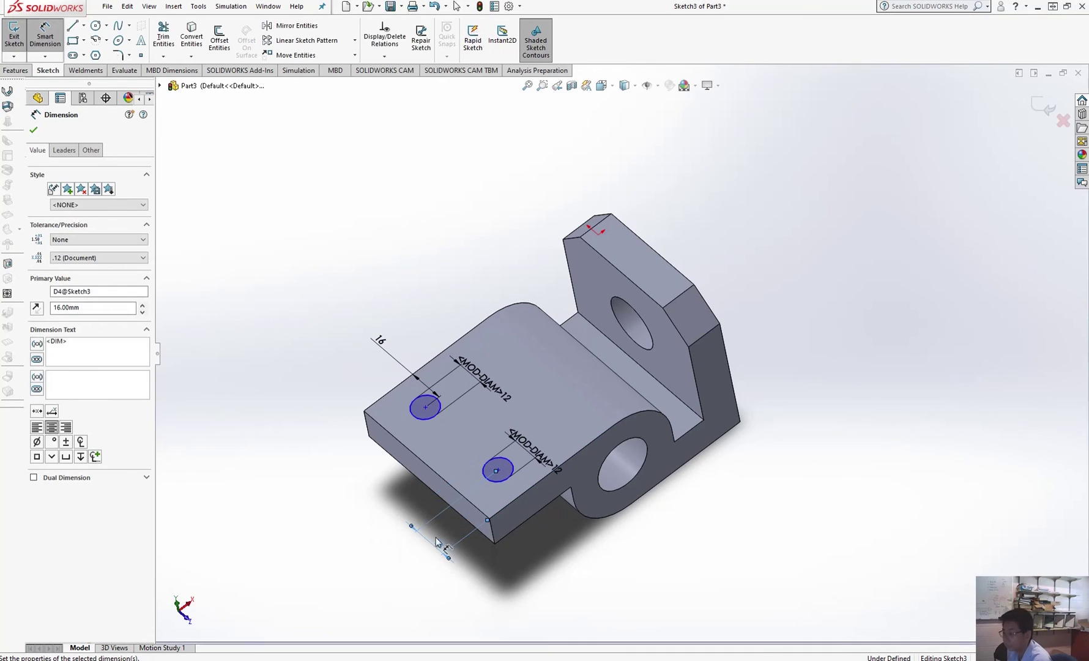
Position the rear circle's centre 16 mm from the free end edge of the arm
{"action": "left_click", "coordinate": [414, 416]}
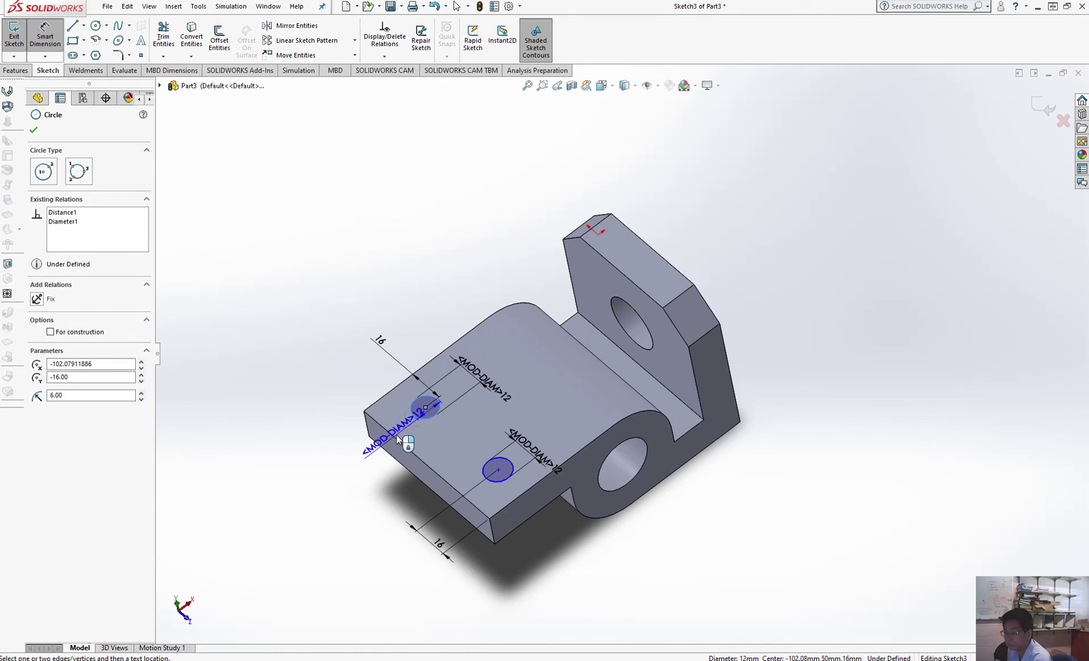
{"action": "left_click", "coordinate": [402, 449]}
{"action": "left_click", "coordinate": [340, 392]}
{"action": "type", "text": "16"}
{"action": "key", "text": "Return"}
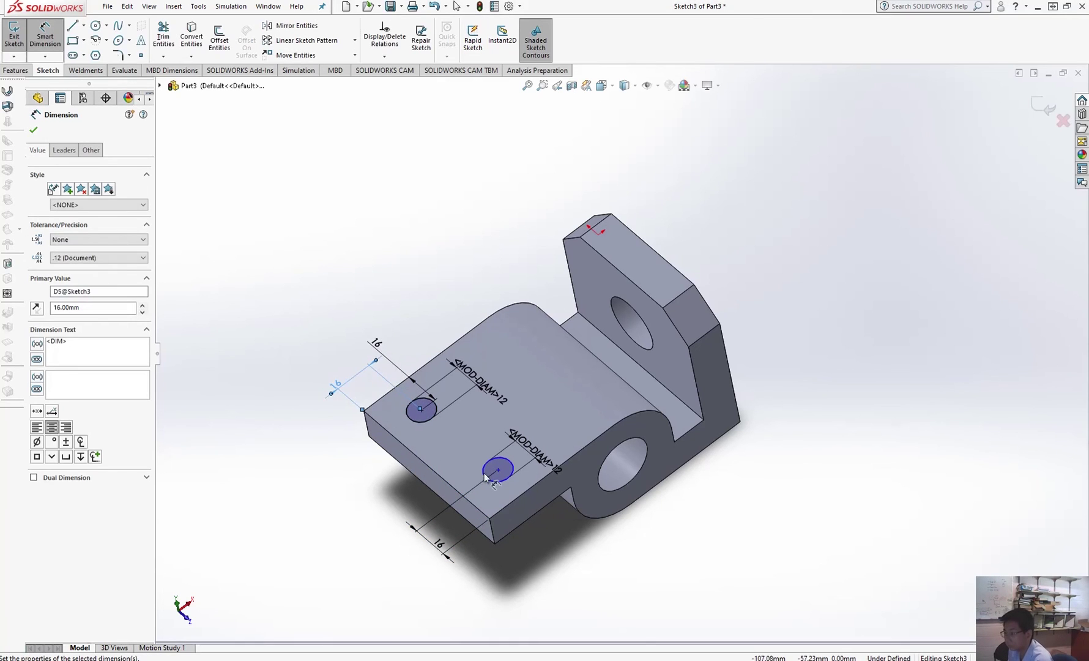
Position the front circle's centre 16 mm from the arm's free end edge and finish dimensioning
{"action": "left_click", "coordinate": [492, 480]}
{"action": "left_click", "coordinate": [487, 511]}
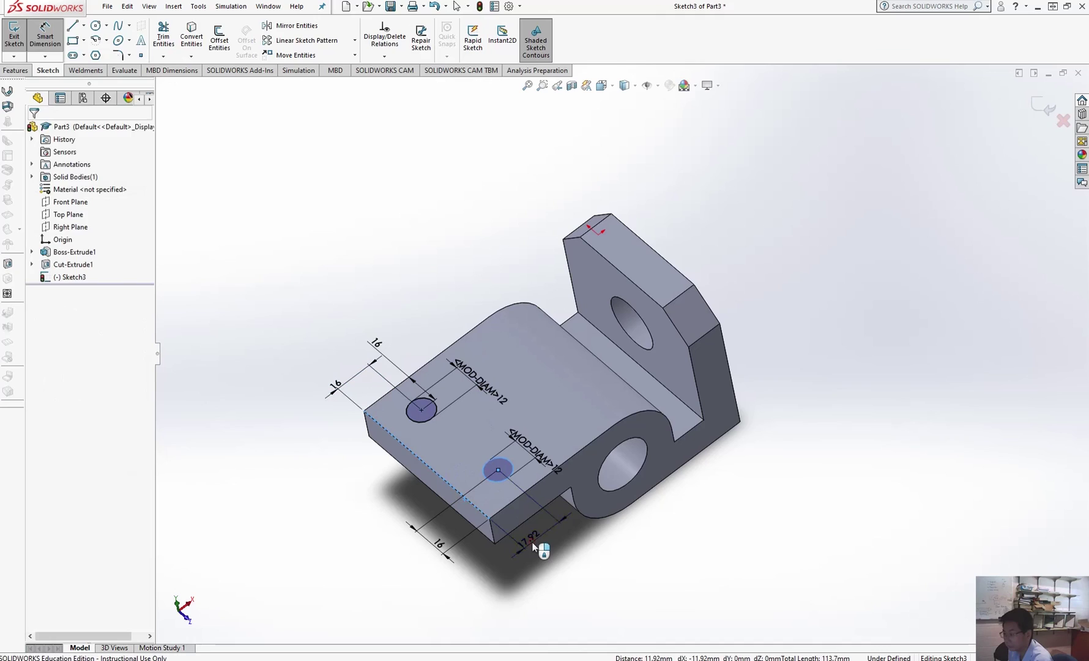
{"action": "left_click", "coordinate": [539, 548]}
{"action": "type", "text": "16"}
{"action": "key", "text": "Return"}
{"action": "key", "text": "Escape"}
{"action": "key", "text": "Escape"}
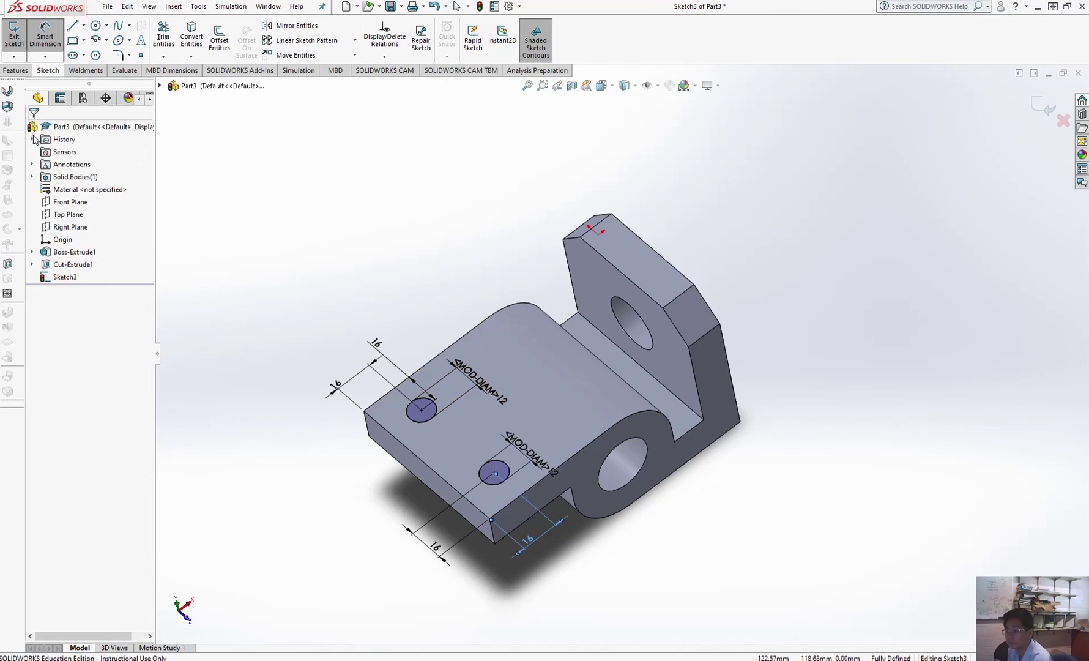
Cut the two 12 mm circles through the horizontal arm with a blind extruded cut 16 mm deep
{"action": "left_click", "coordinate": [18, 71]}
{"action": "left_click", "coordinate": [167, 37]}
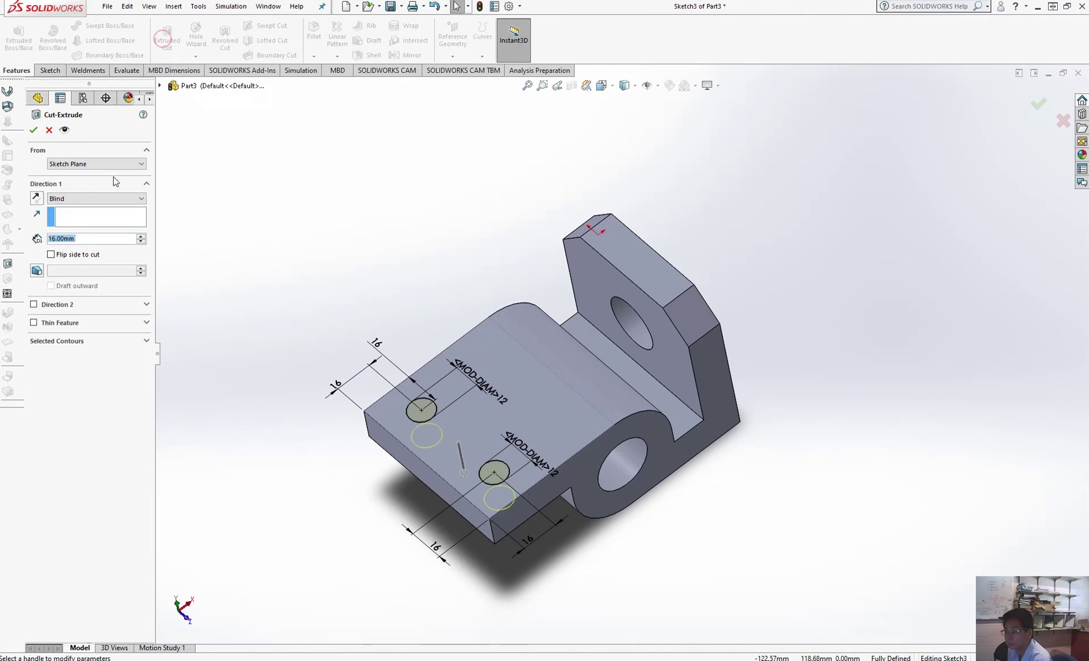
{"action": "left_click", "coordinate": [34, 130]}
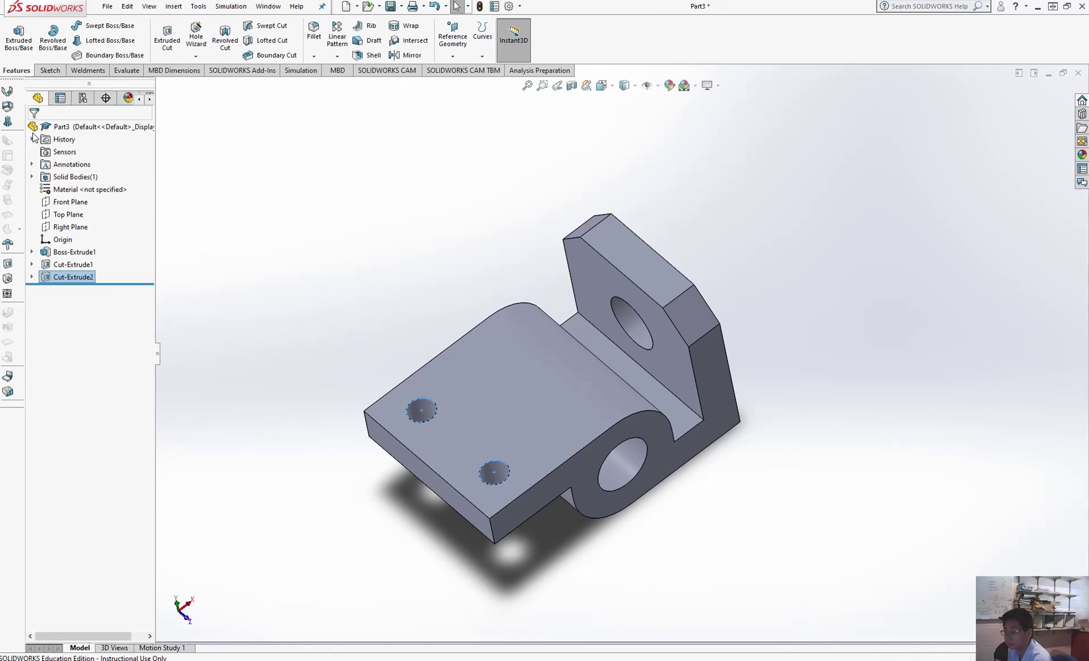
Inspect the finished bracket in the isometric view and from the corner with the drilled arm in front and the upright behind
{"action": "middle_click_drag", "start_coordinate": [465, 342], "coordinate": [500, 248]}
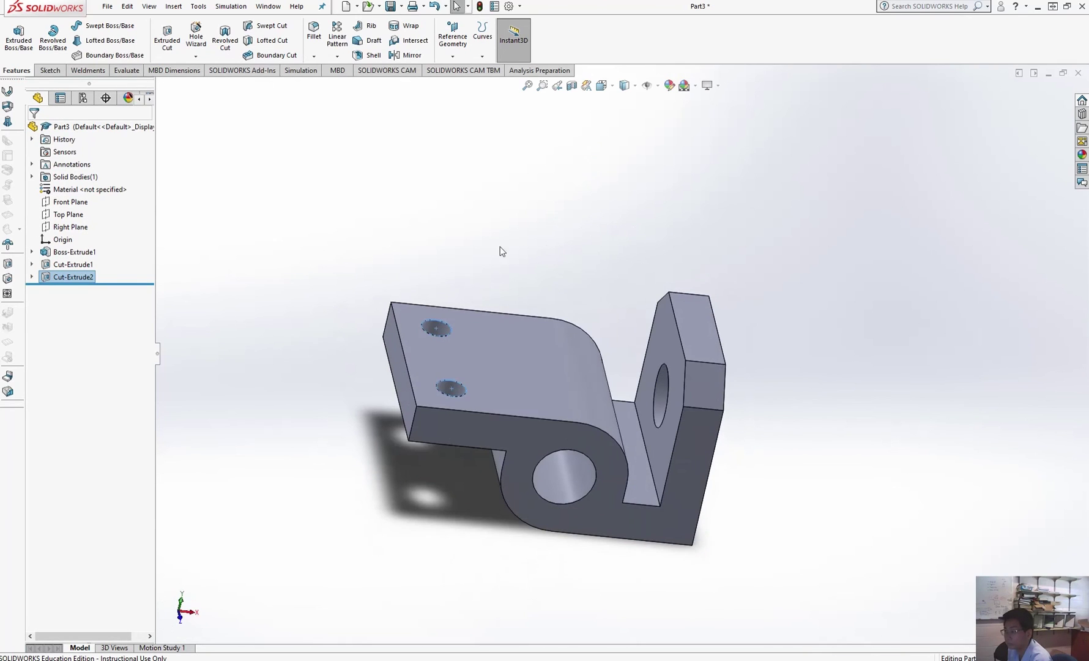
{"action": "left_click", "coordinate": [603, 86]}
{"action": "left_click", "coordinate": [668, 118]}
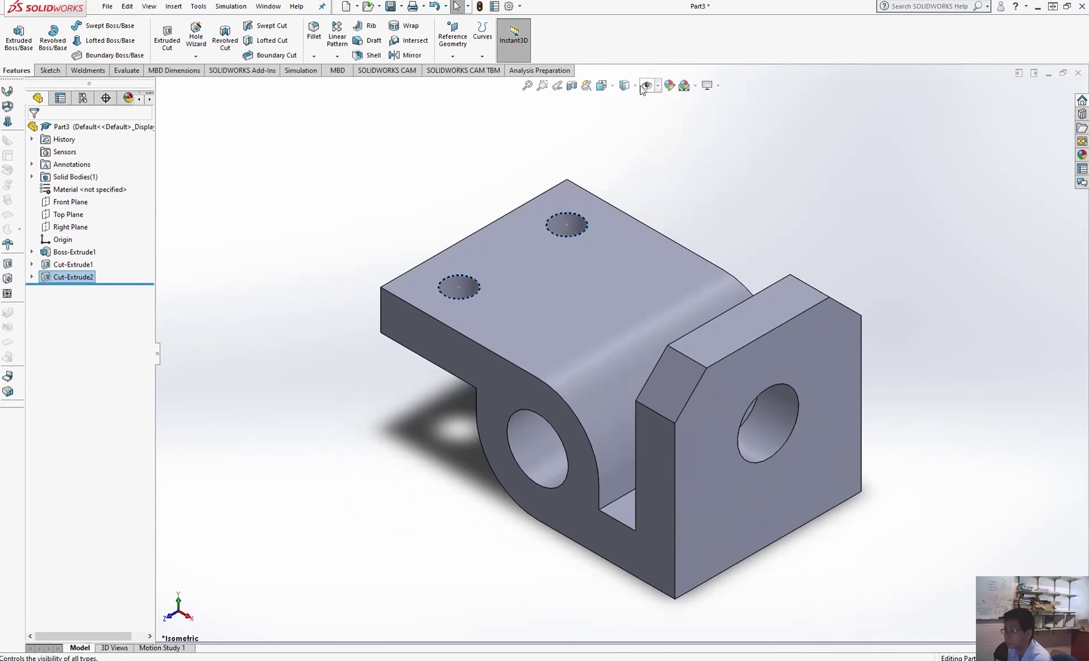
{"action": "left_click", "coordinate": [602, 85]}
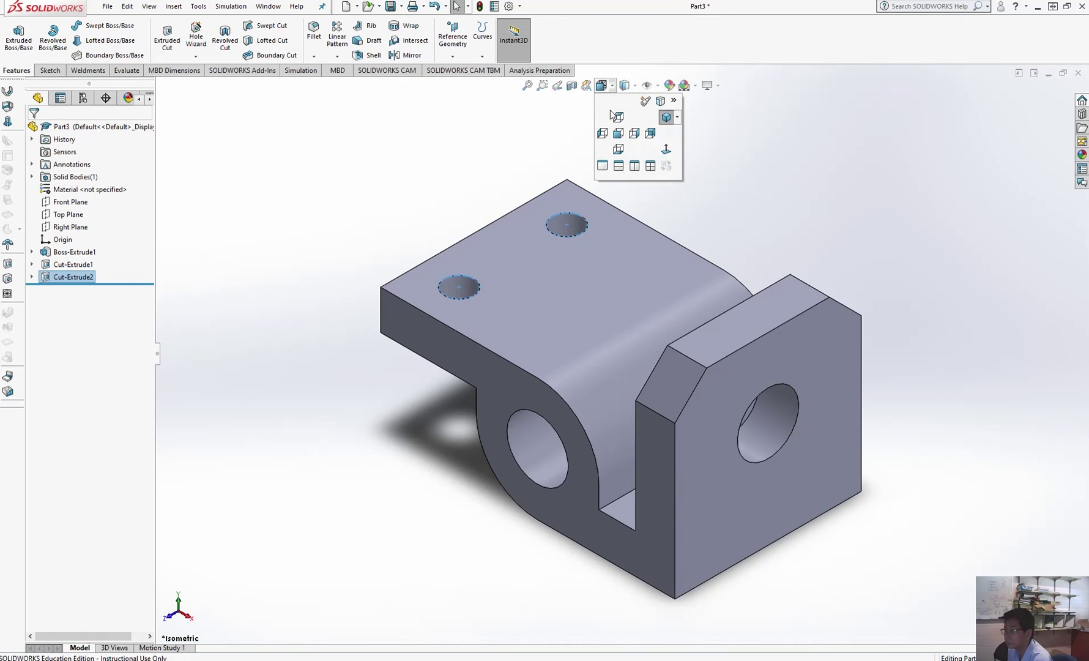
{"action": "left_click", "coordinate": [661, 101]}
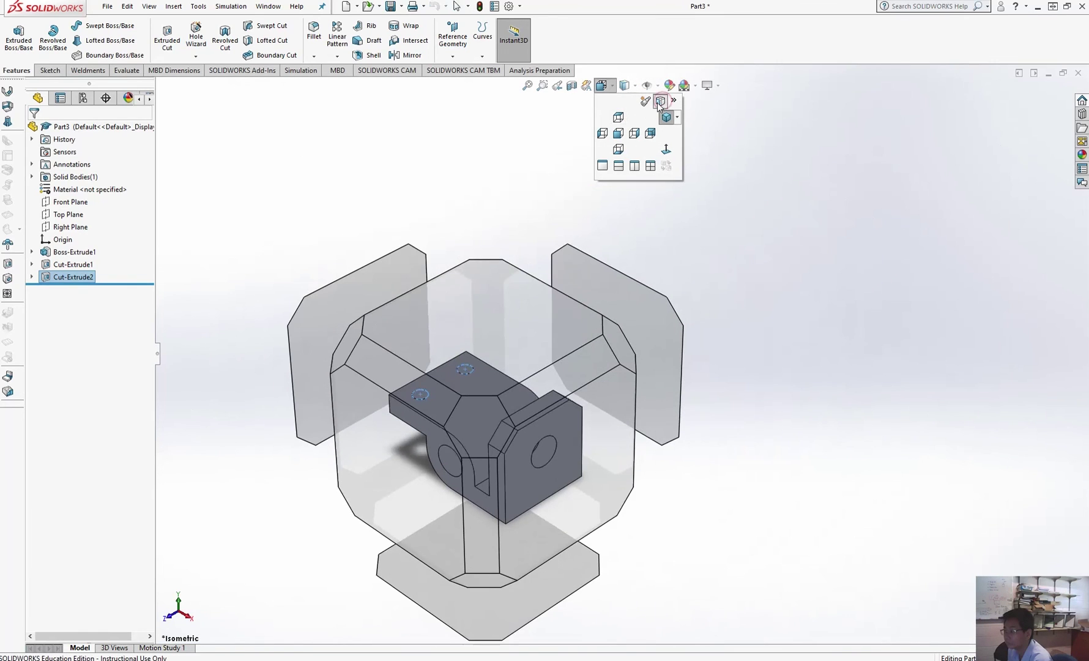
{"action": "left_click", "coordinate": [350, 348]}
{"action": "left_click", "coordinate": [435, 532]}
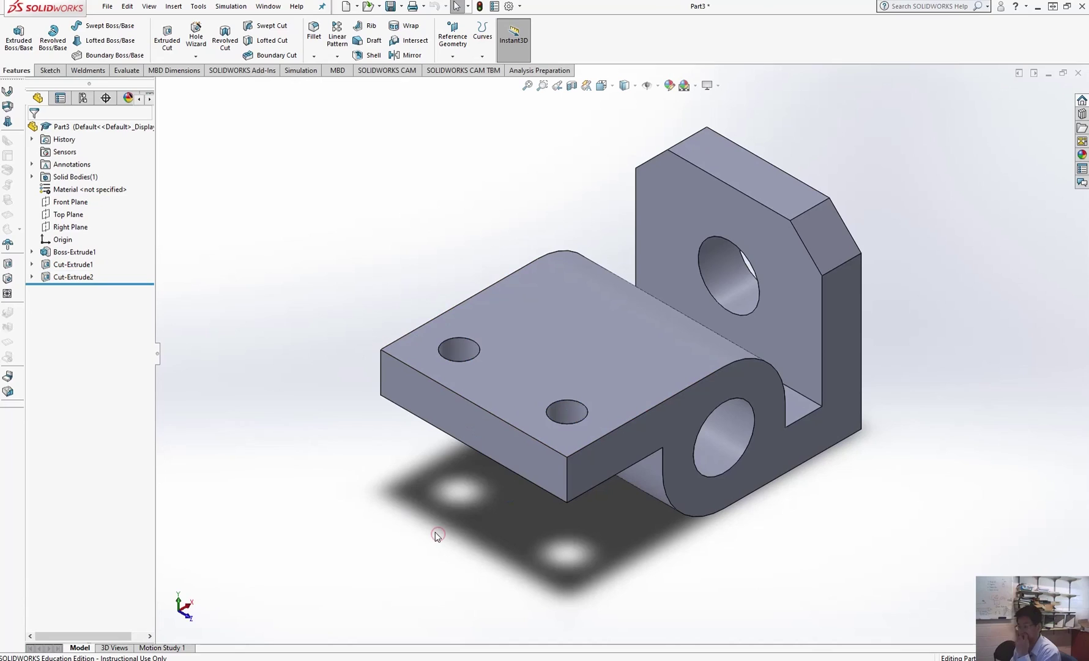